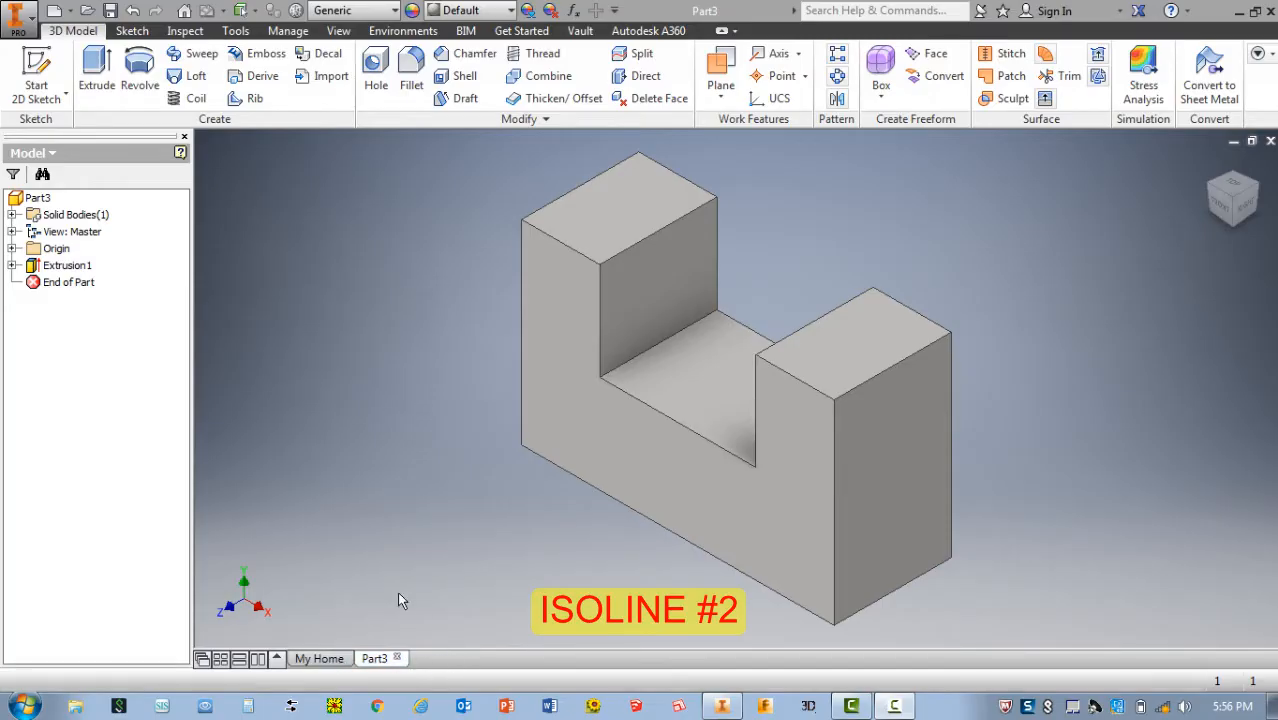
- Create a new part file from the Standard (in).ipt template
{"action": "left_click", "coordinate": [56, 14]}
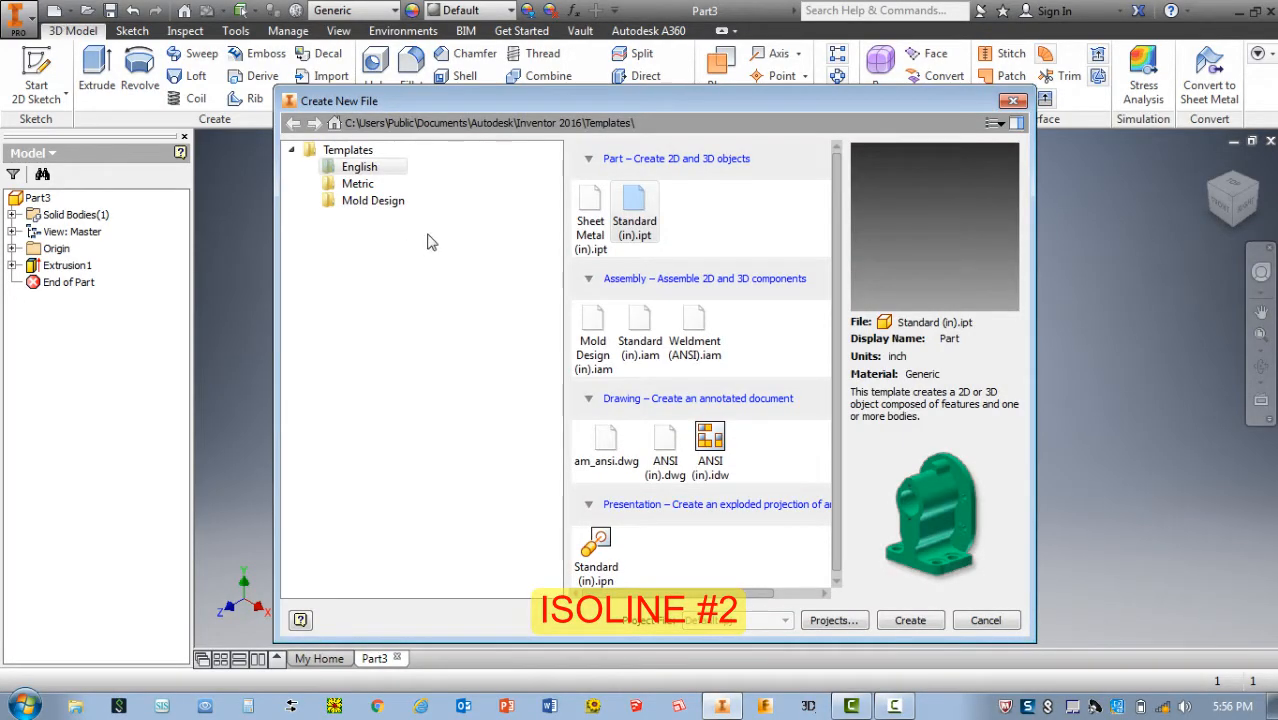
{"action": "double_click", "coordinate": [640, 208]}
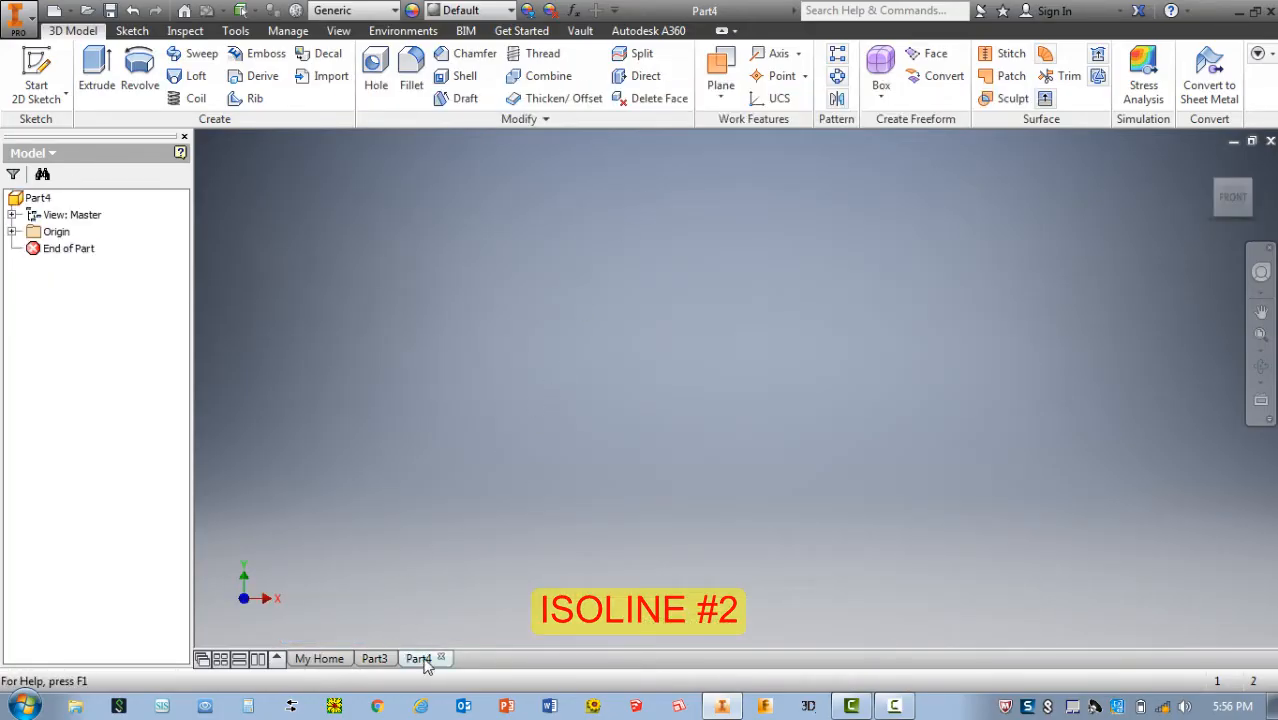
{"action": "mouse_move", "coordinate": [426, 664]}
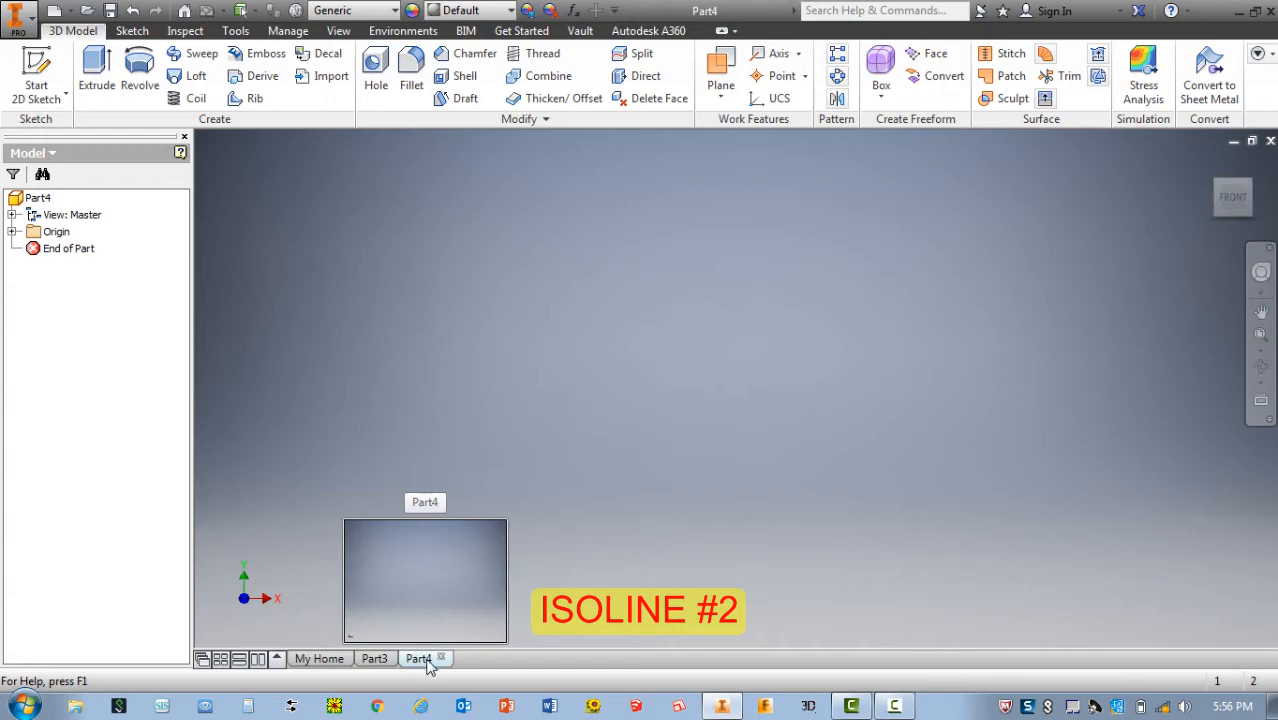
{"action": "mouse_move", "coordinate": [376, 665]}
{"action": "left_click", "coordinate": [325, 659]}
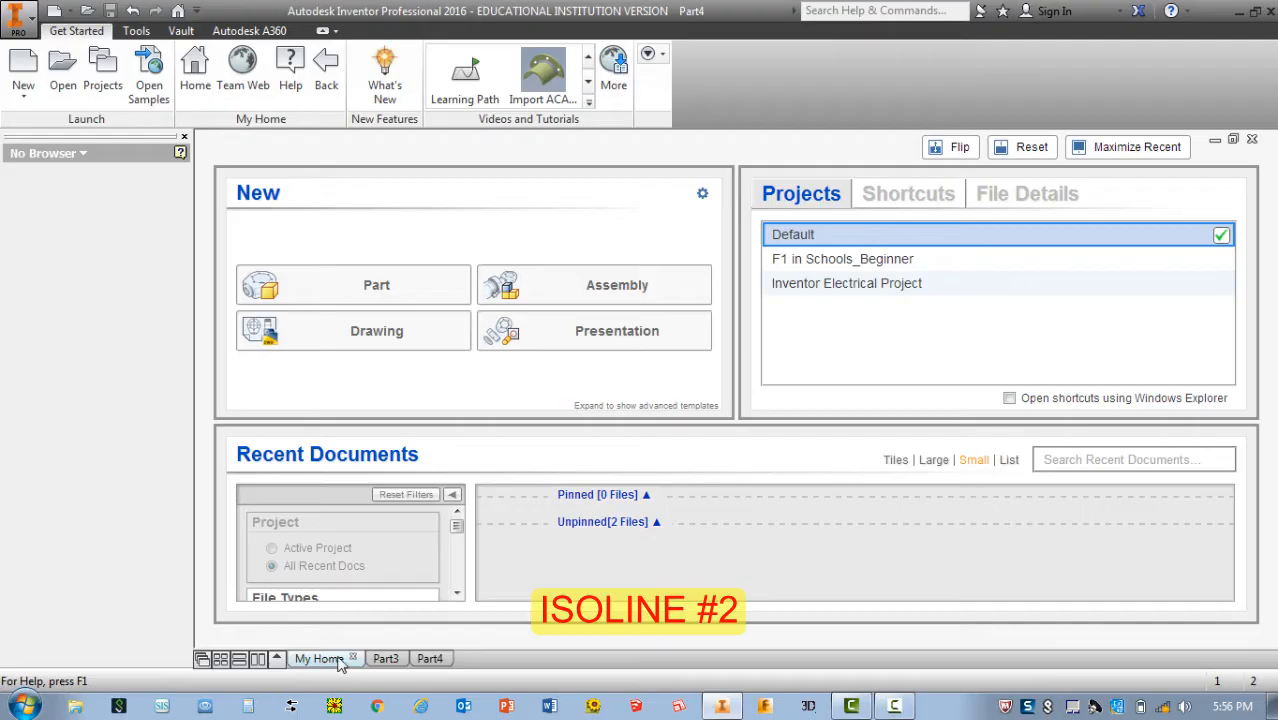
{"action": "left_click", "coordinate": [428, 662]}
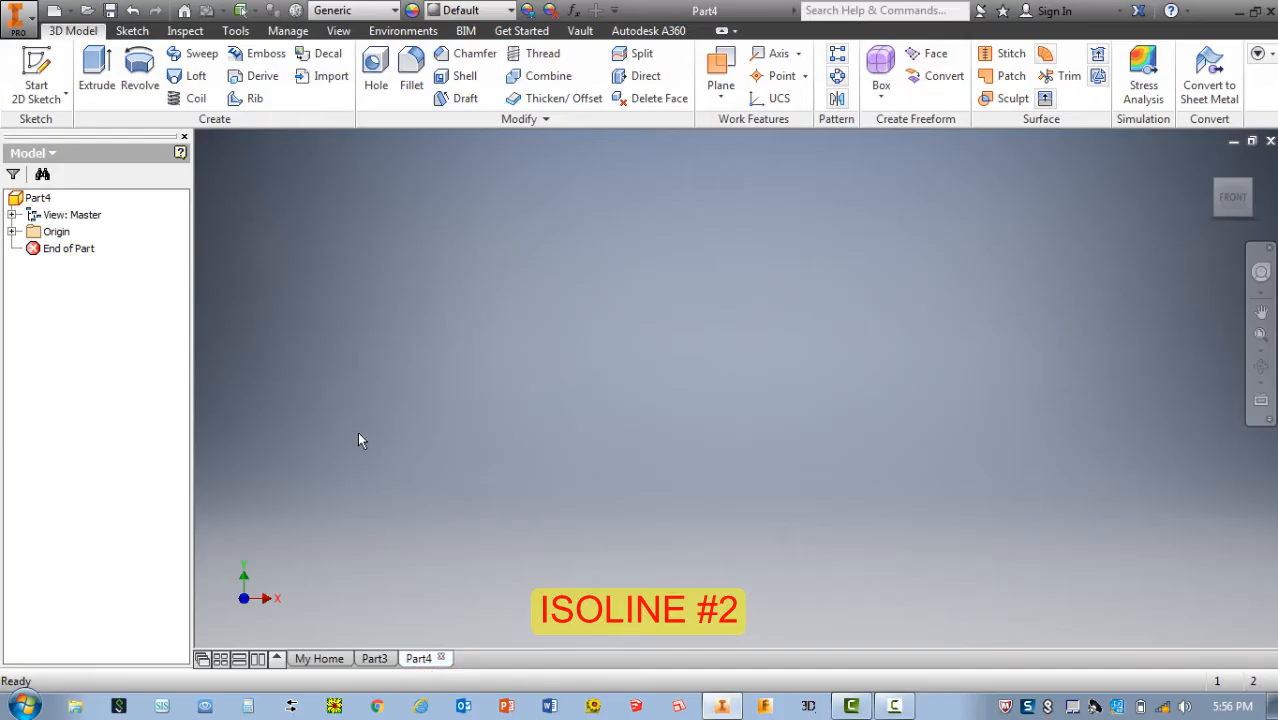
- Start a new 2D sketch on the front (XY) origin plane and view it straight from the front
{"action": "right_click", "coordinate": [418, 234]}
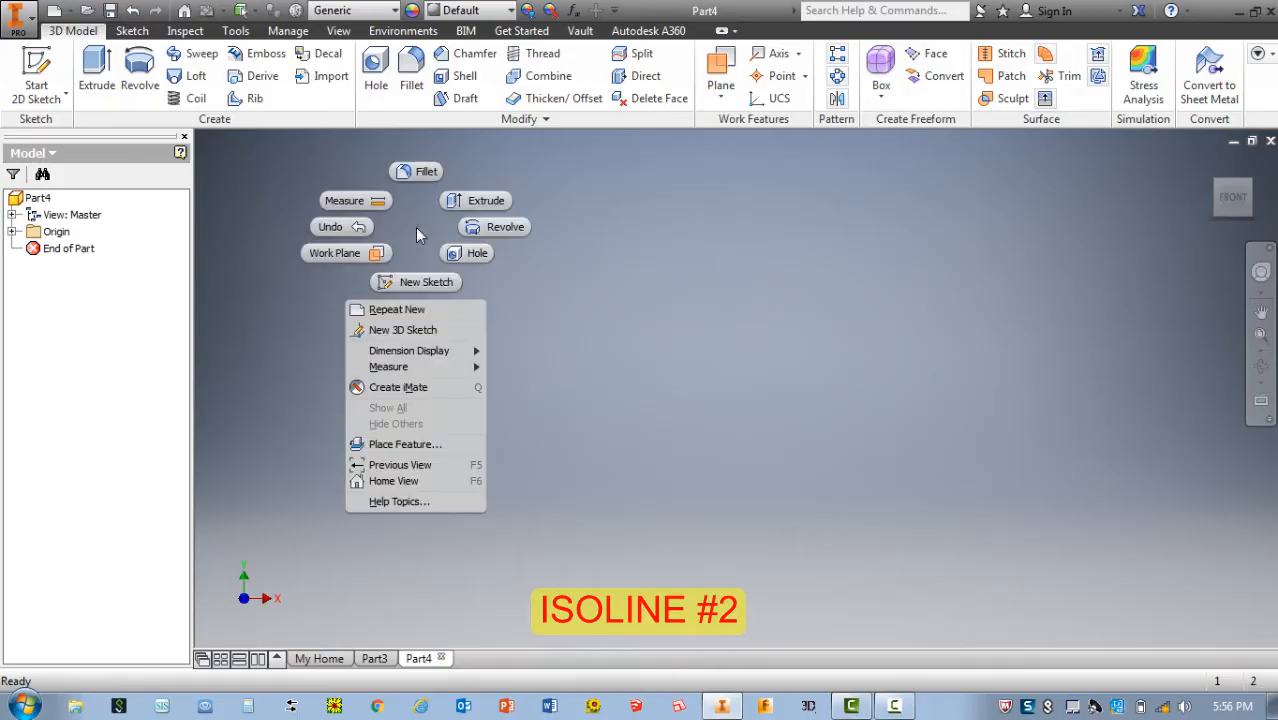
{"action": "left_click", "coordinate": [419, 283]}
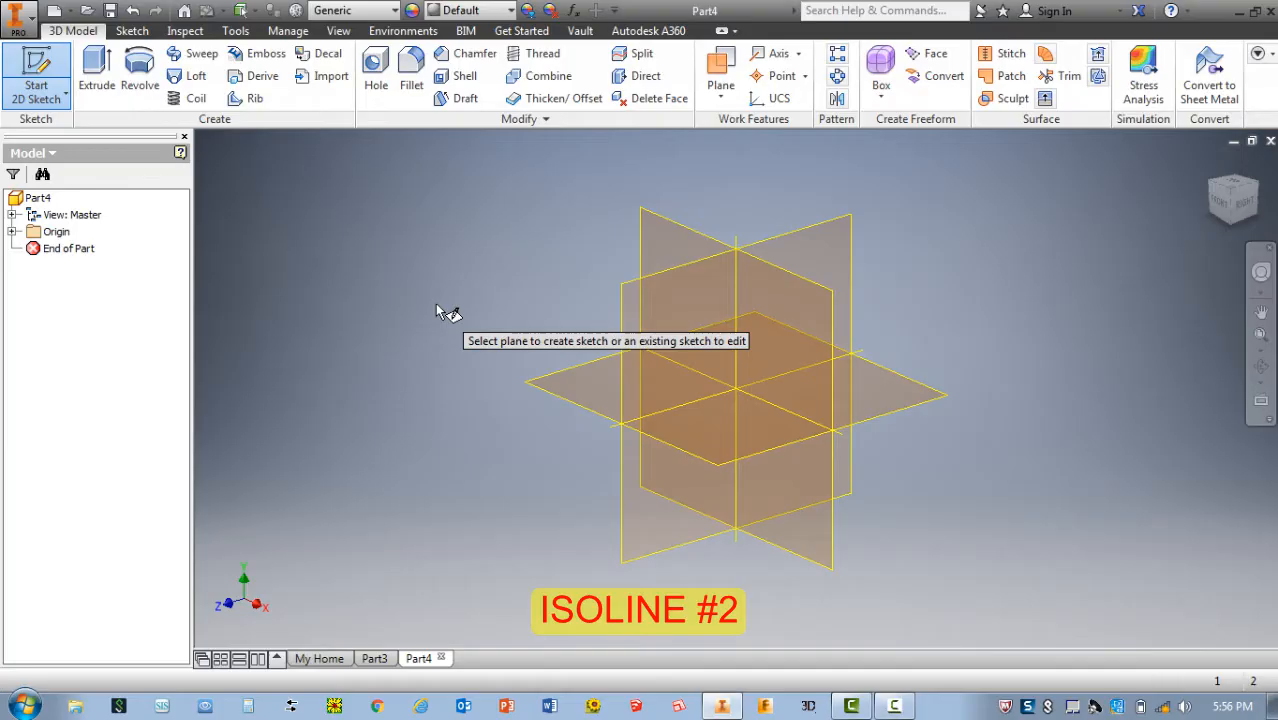
{"action": "left_click", "coordinate": [672, 247]}
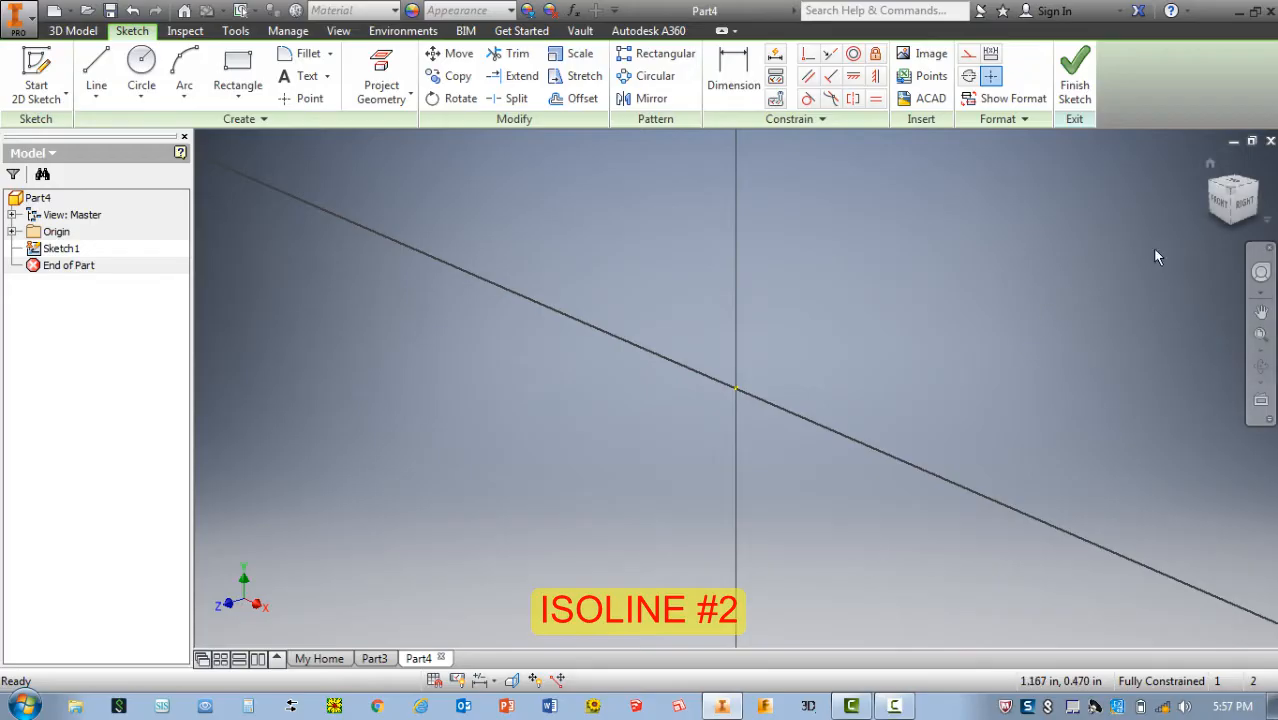
{"action": "left_click", "coordinate": [1218, 203]}
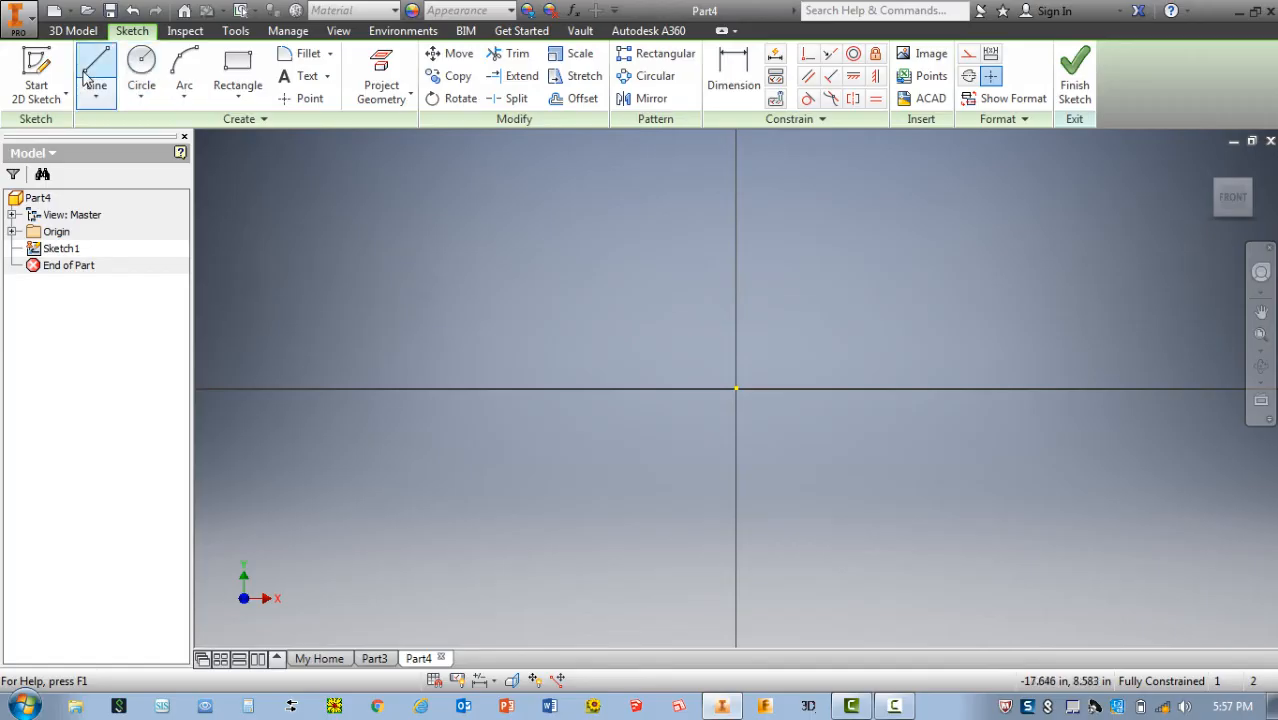
- Draw a vertical line 2.5 in long upward from the origin
{"action": "right_click", "coordinate": [502, 261]}
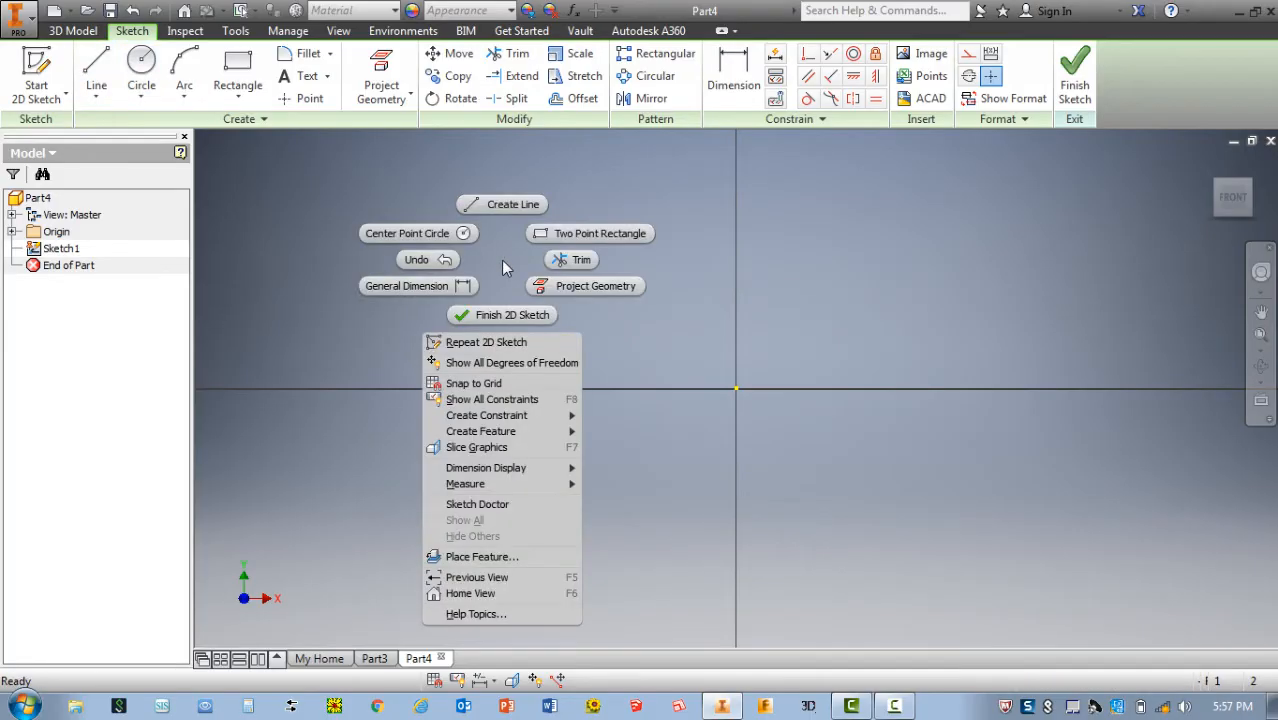
{"action": "left_click", "coordinate": [507, 205]}
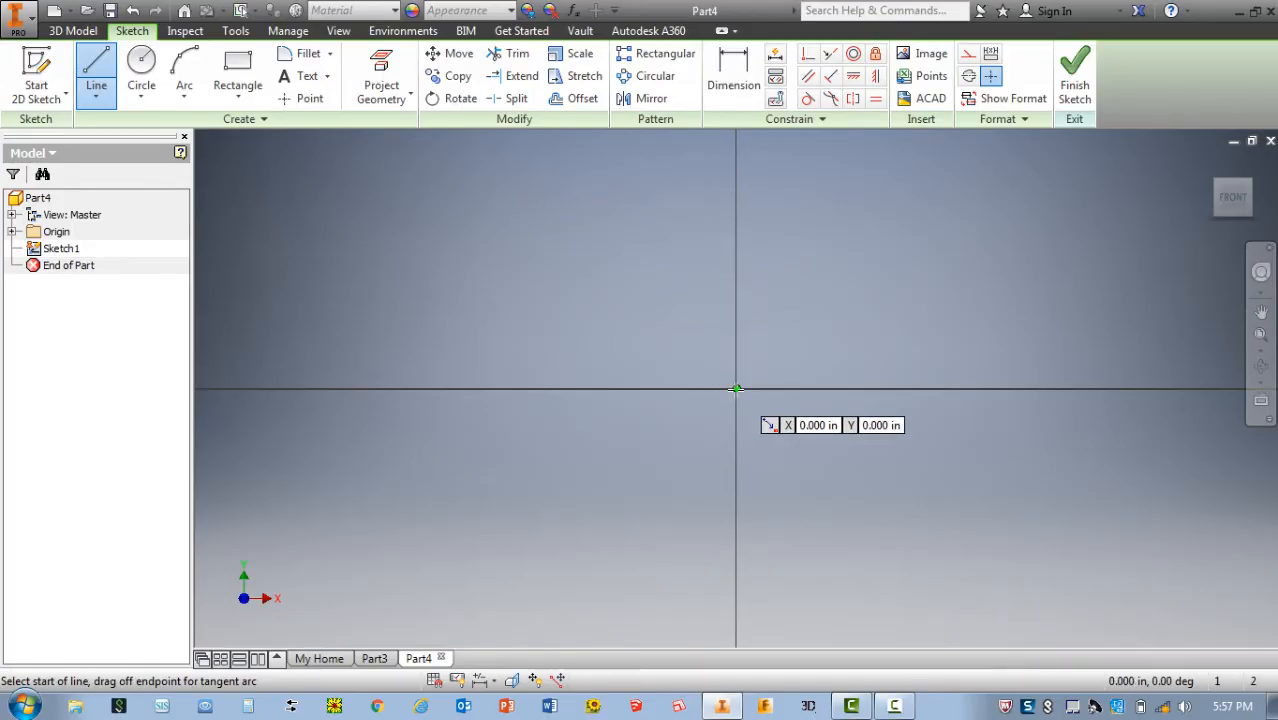
{"action": "left_click", "coordinate": [736, 388]}
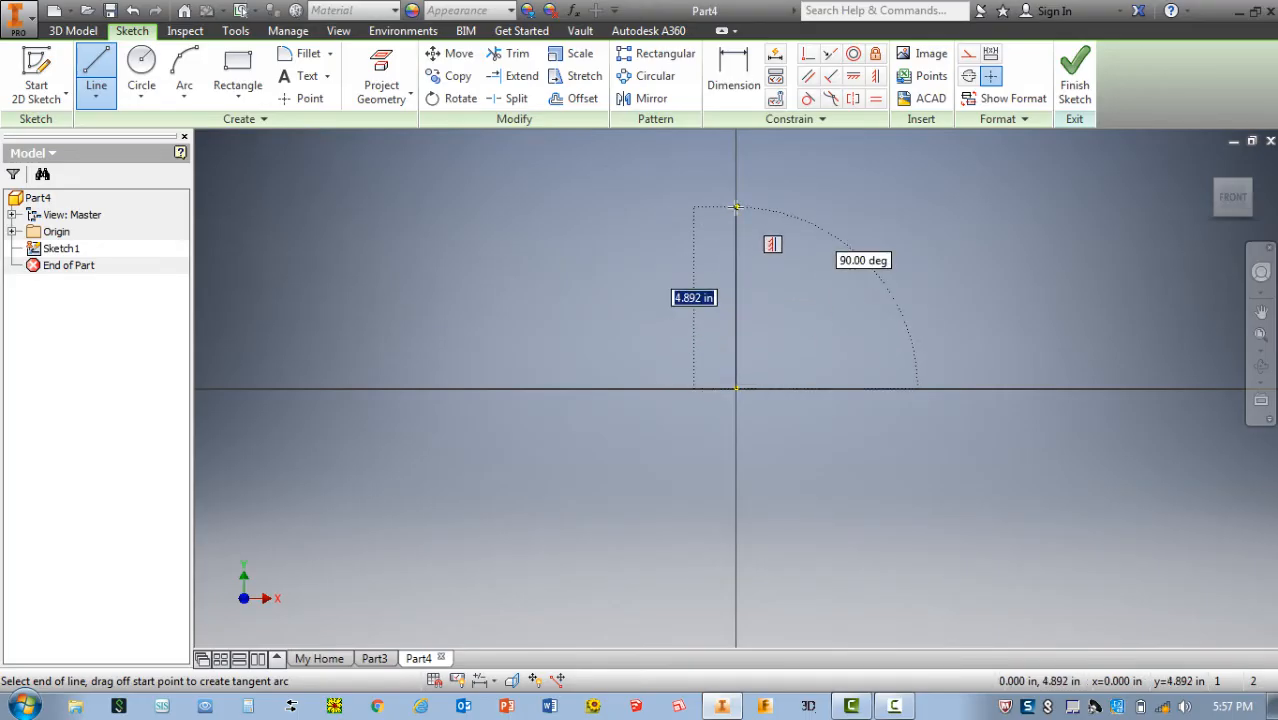
{"action": "type", "text": "2.5"}
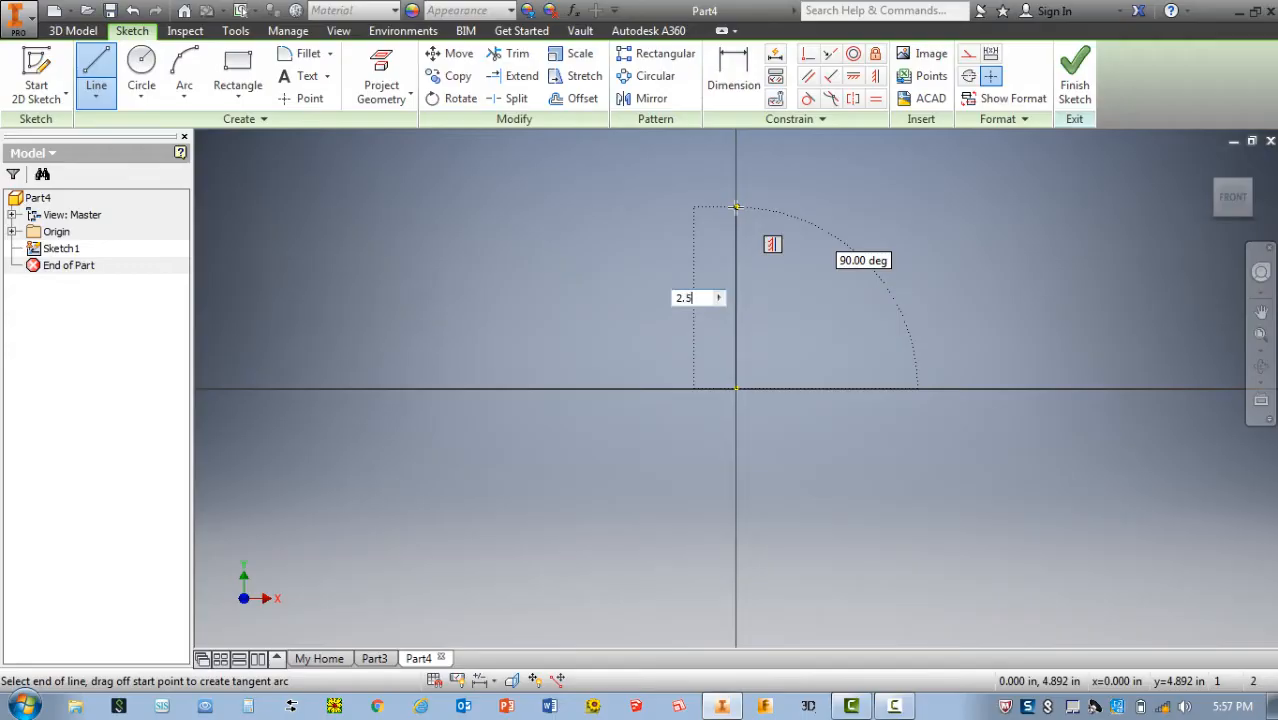
{"action": "key", "text": "Return"}
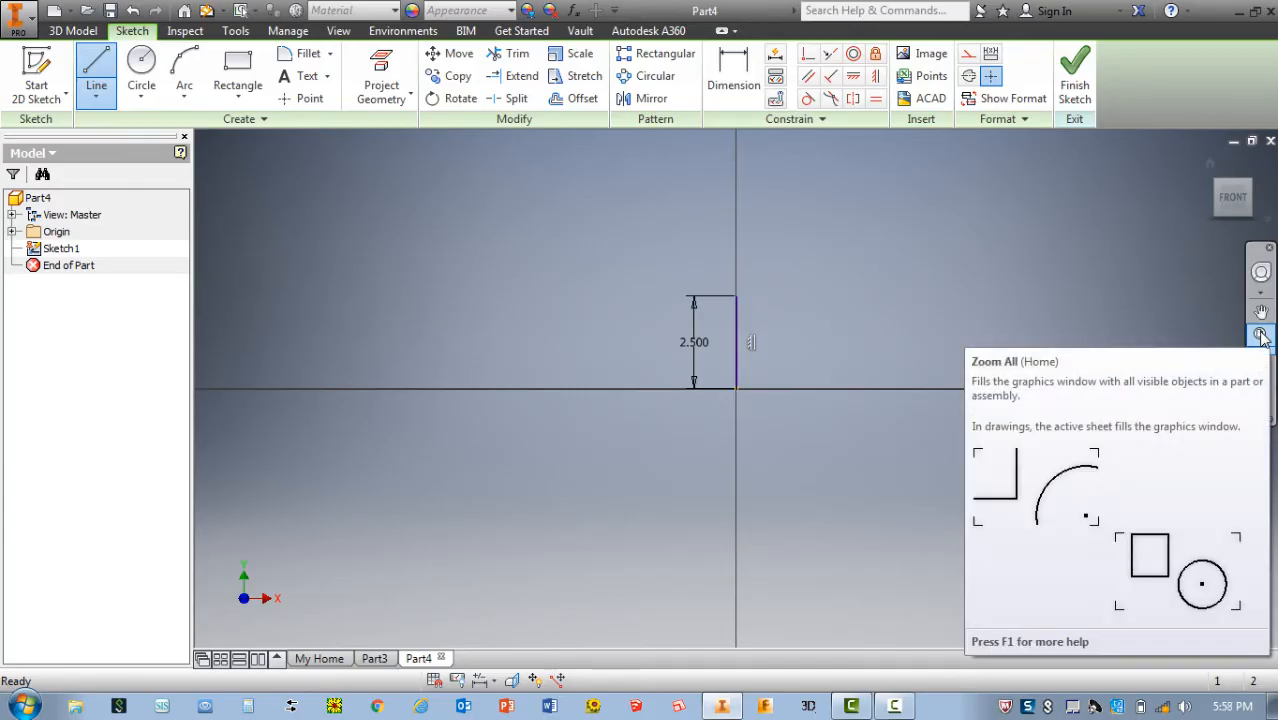
- Continue the outline with a horizontal line 4 in long to the right from the vertical line's upper end
{"action": "left_click", "coordinate": [1260, 336]}
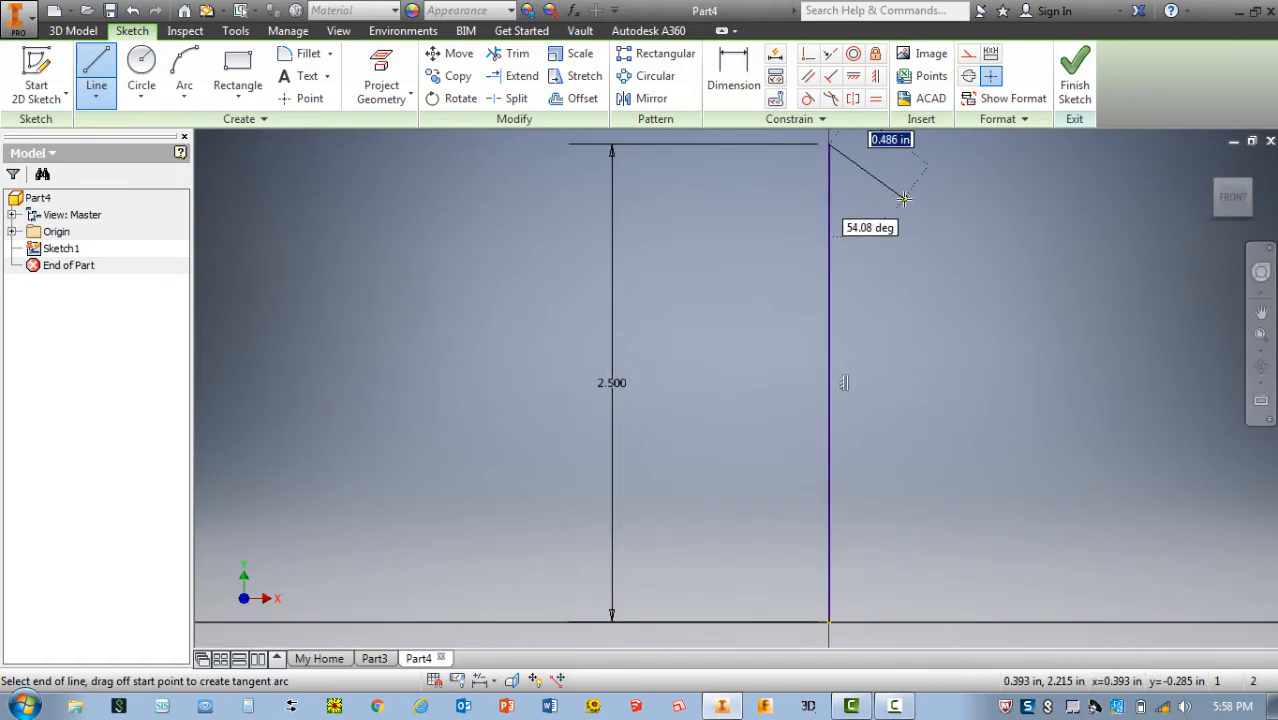
{"action": "scroll", "coordinate": [904, 199], "scroll_direction": "down", "scroll_amount": 3}
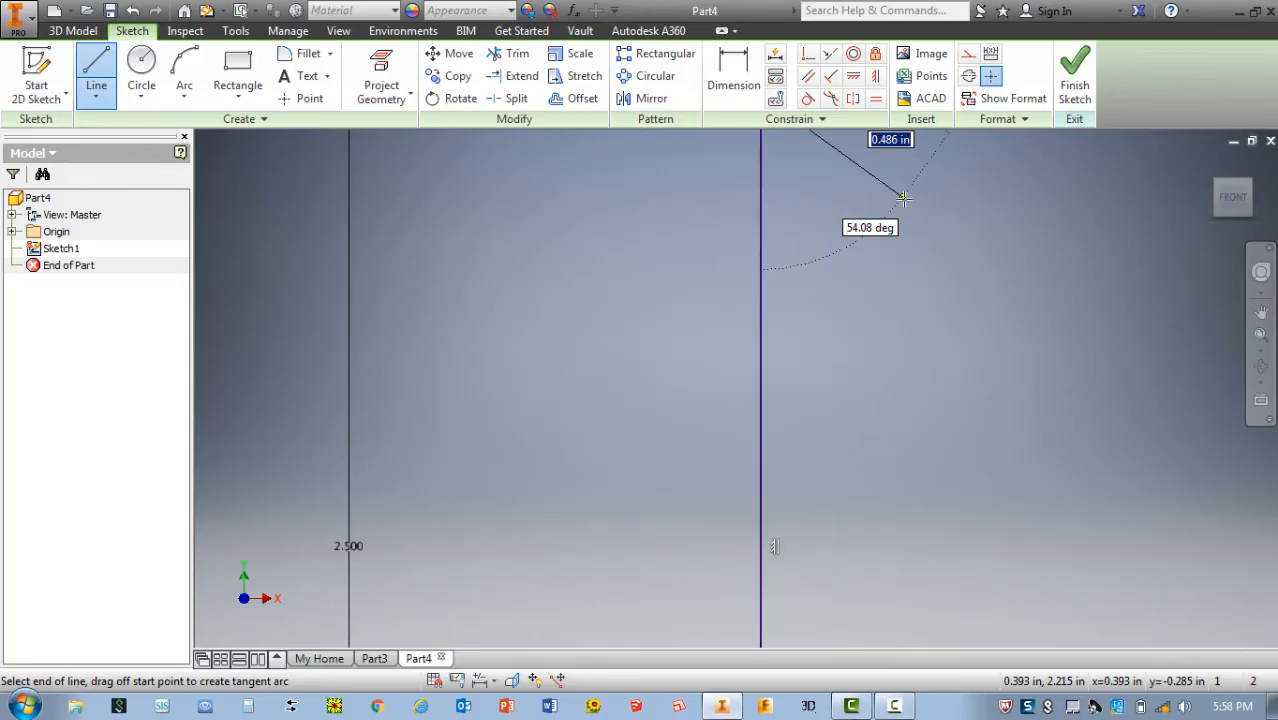
{"action": "scroll", "coordinate": [904, 199], "scroll_direction": "up", "scroll_amount": 5}
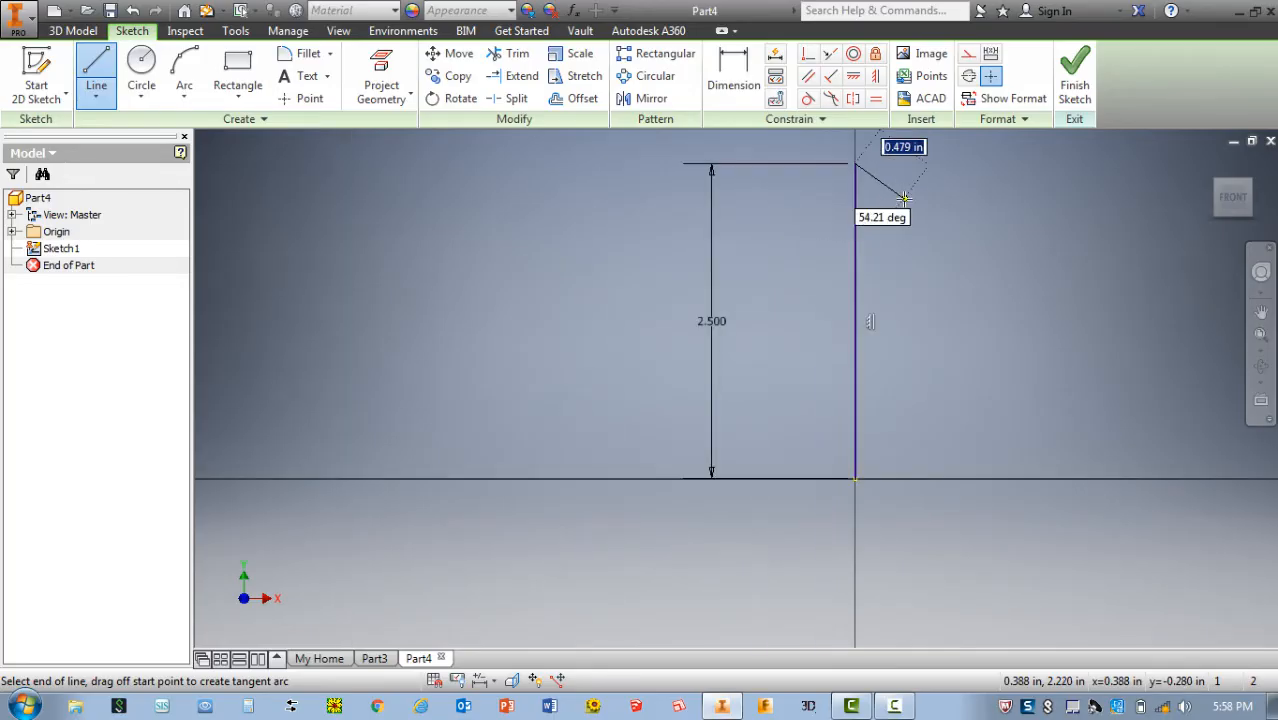
{"action": "scroll", "coordinate": [904, 199], "scroll_direction": "up", "scroll_amount": 2}
{"action": "scroll", "coordinate": [904, 199], "scroll_direction": "down", "scroll_amount": 3}
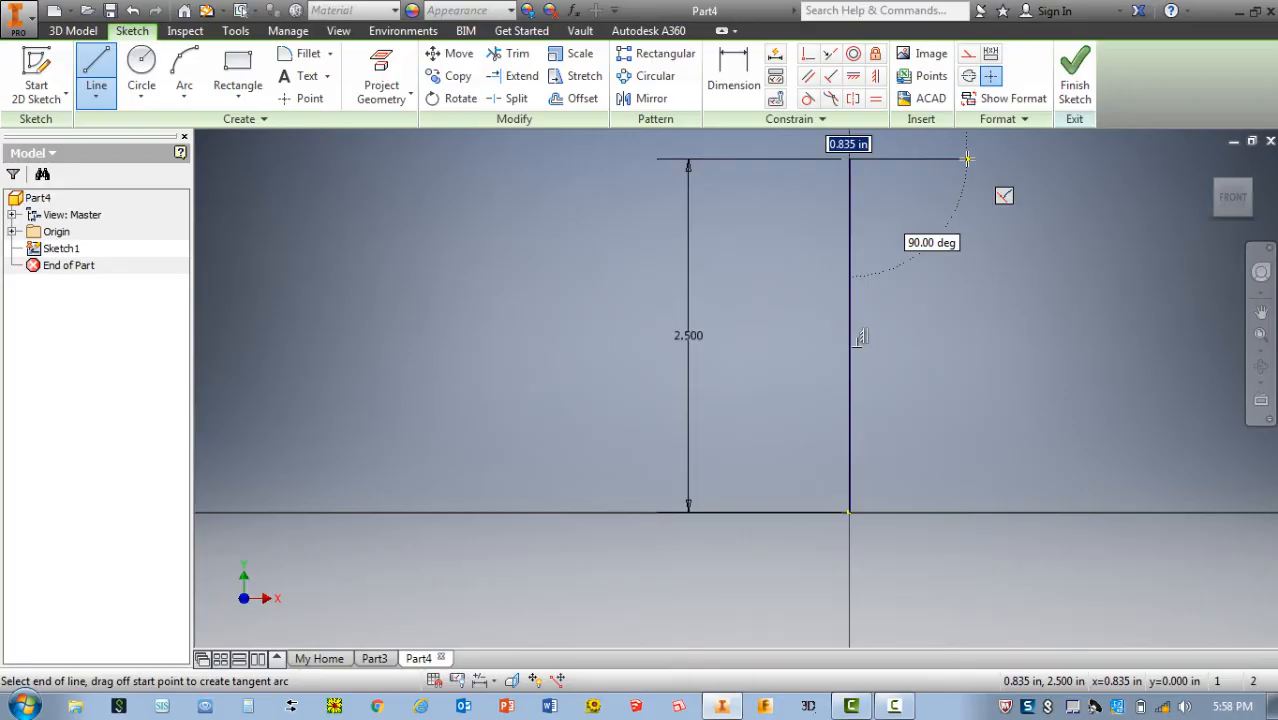
{"action": "type", "text": "4"}
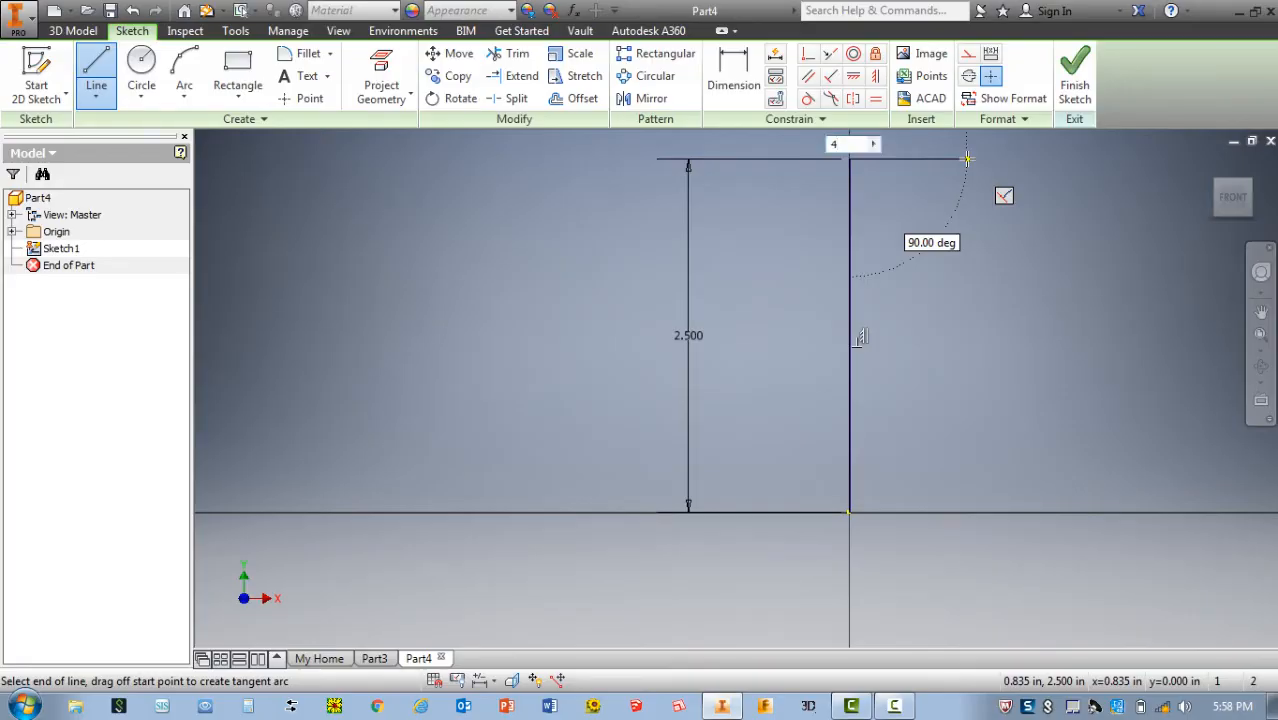
{"action": "key", "text": "Return"}
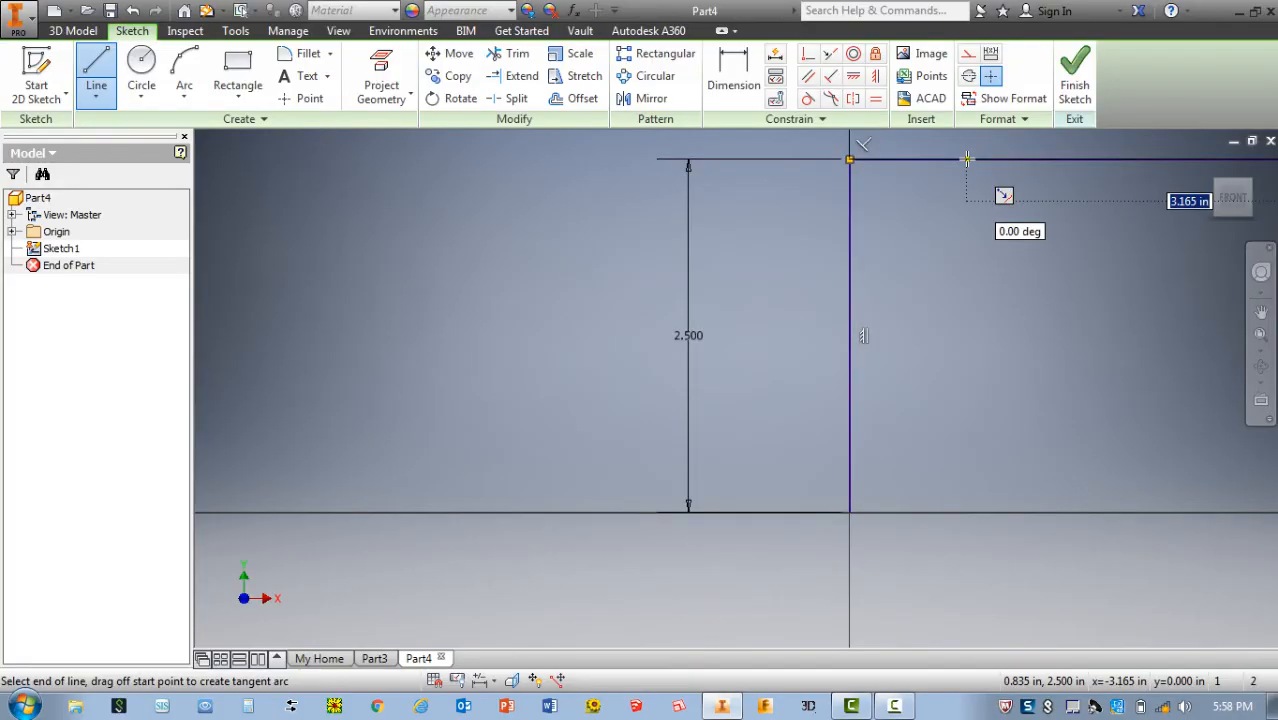
- Continue the outline from the 4 in line's right end with connected segments .75 in down, 1.5 in left and 1.25 in down
{"action": "left_click", "coordinate": [1260, 336]}
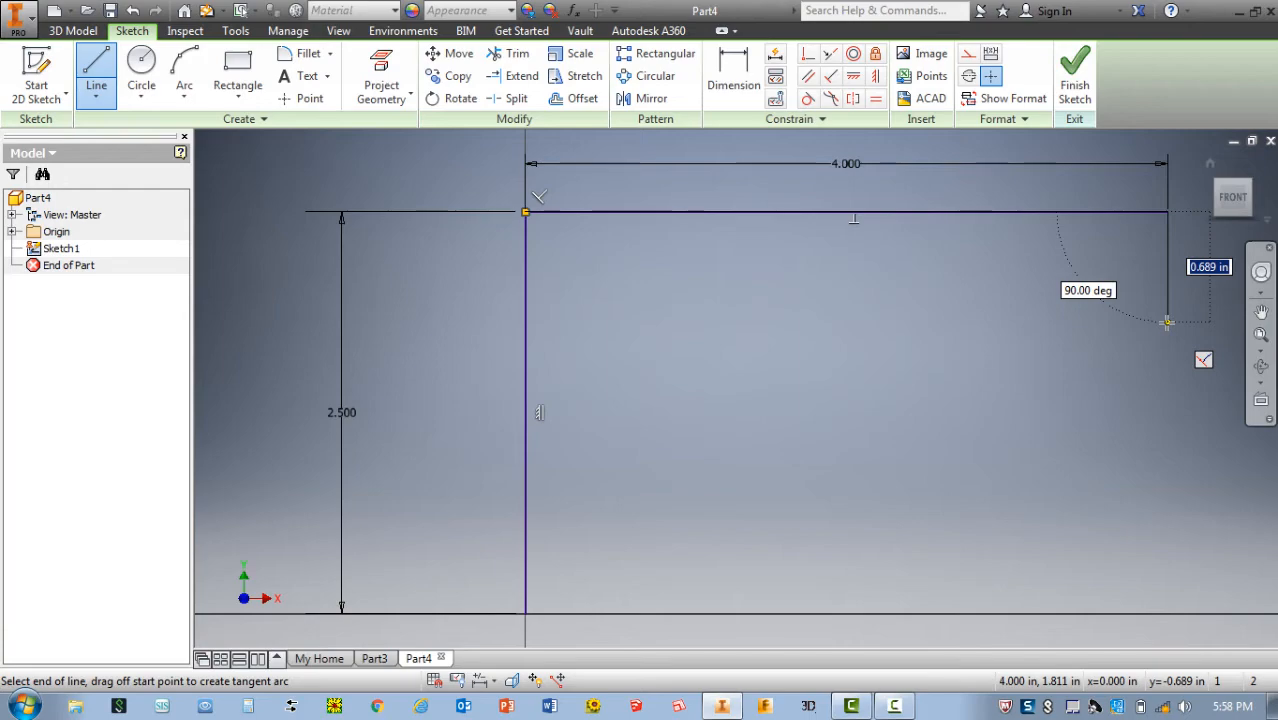
{"action": "type", "text": "."}
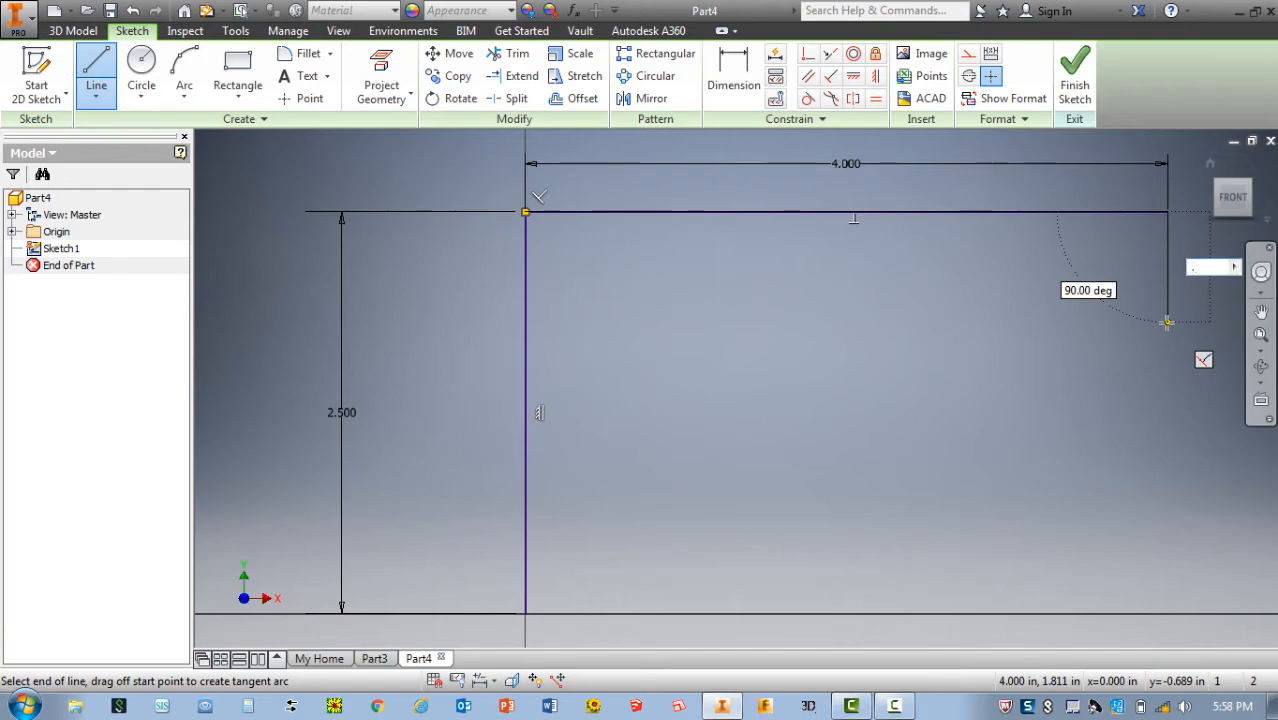
{"action": "type", "text": "75"}
{"action": "key", "text": "Return"}
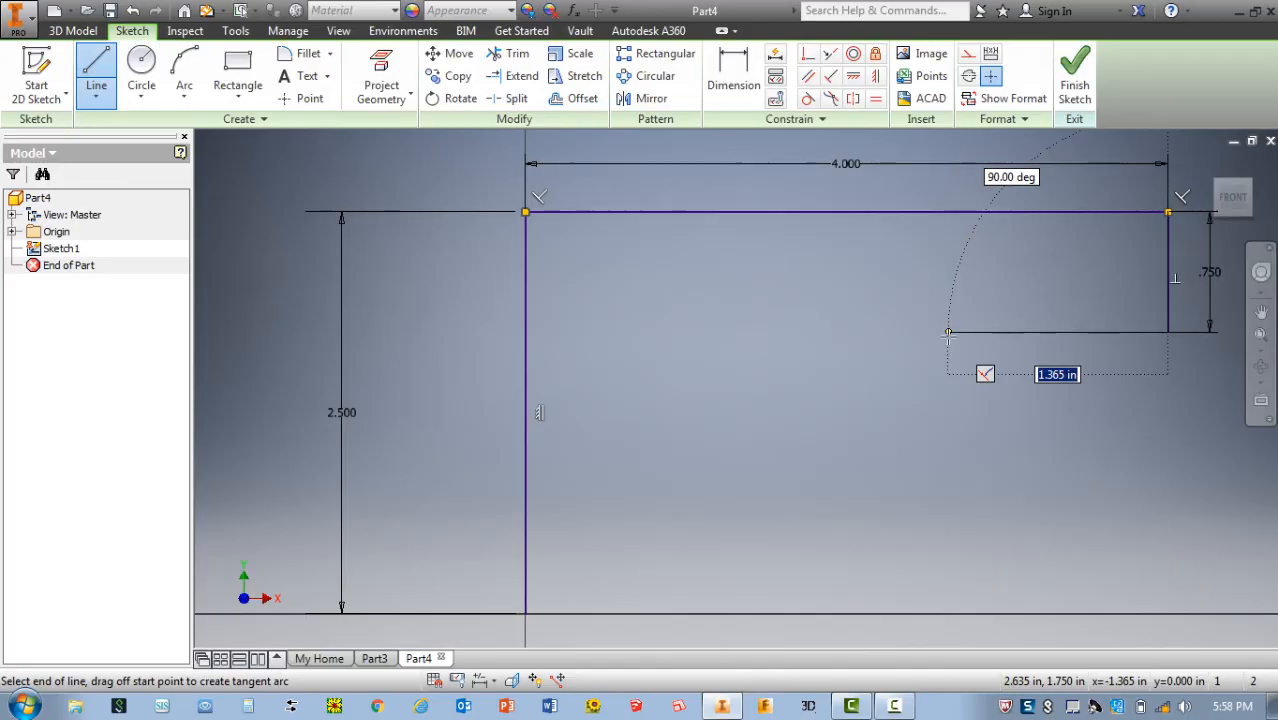
{"action": "type", "text": "1.5"}
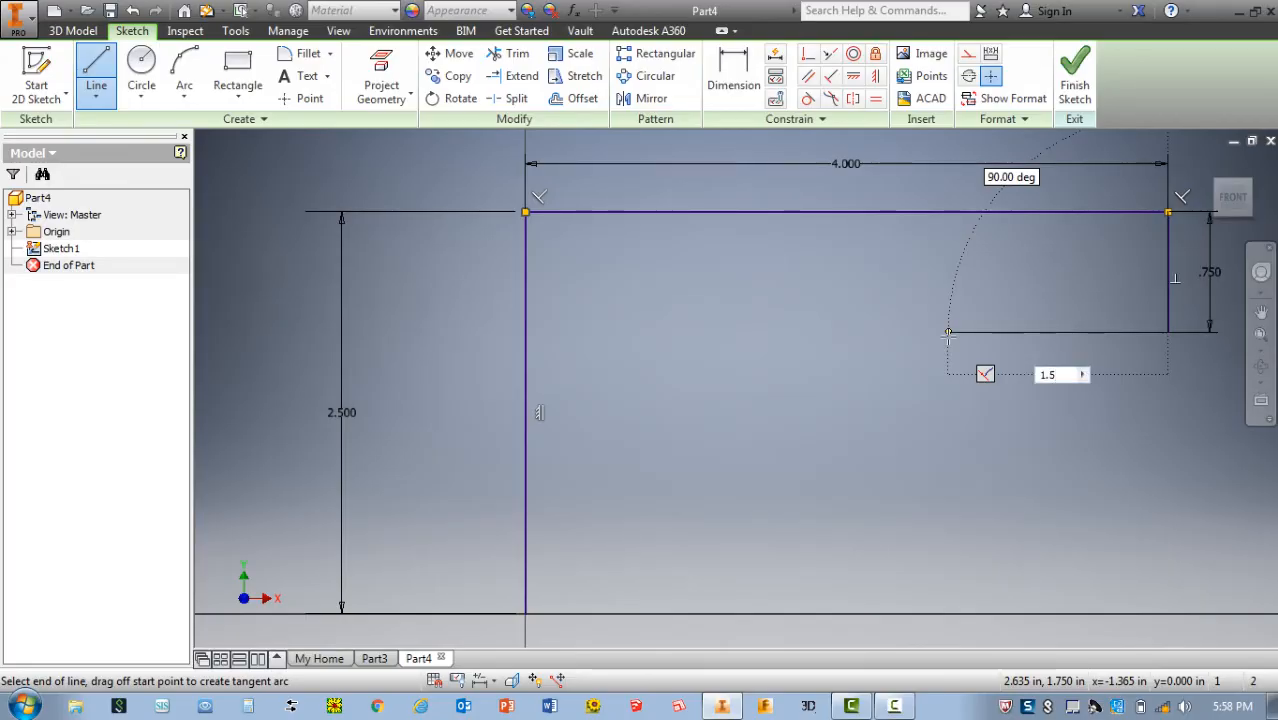
{"action": "key", "text": "Return"}
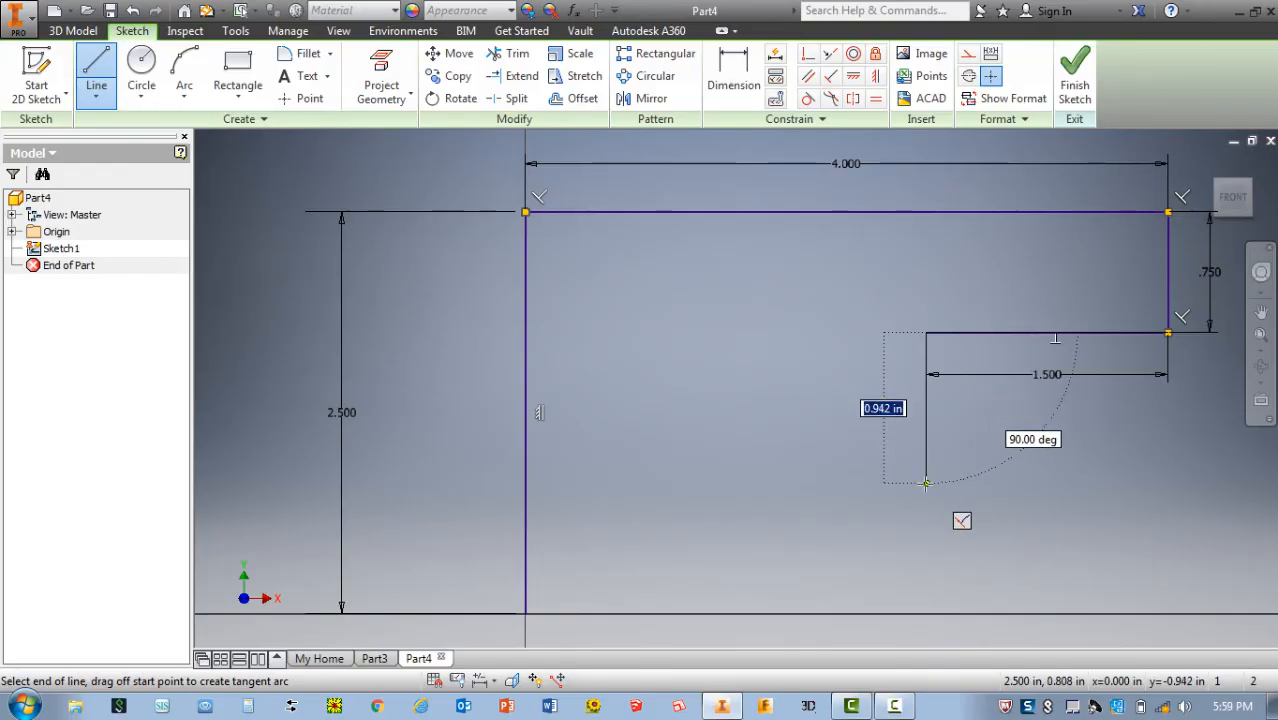
{"action": "type", "text": "1.25"}
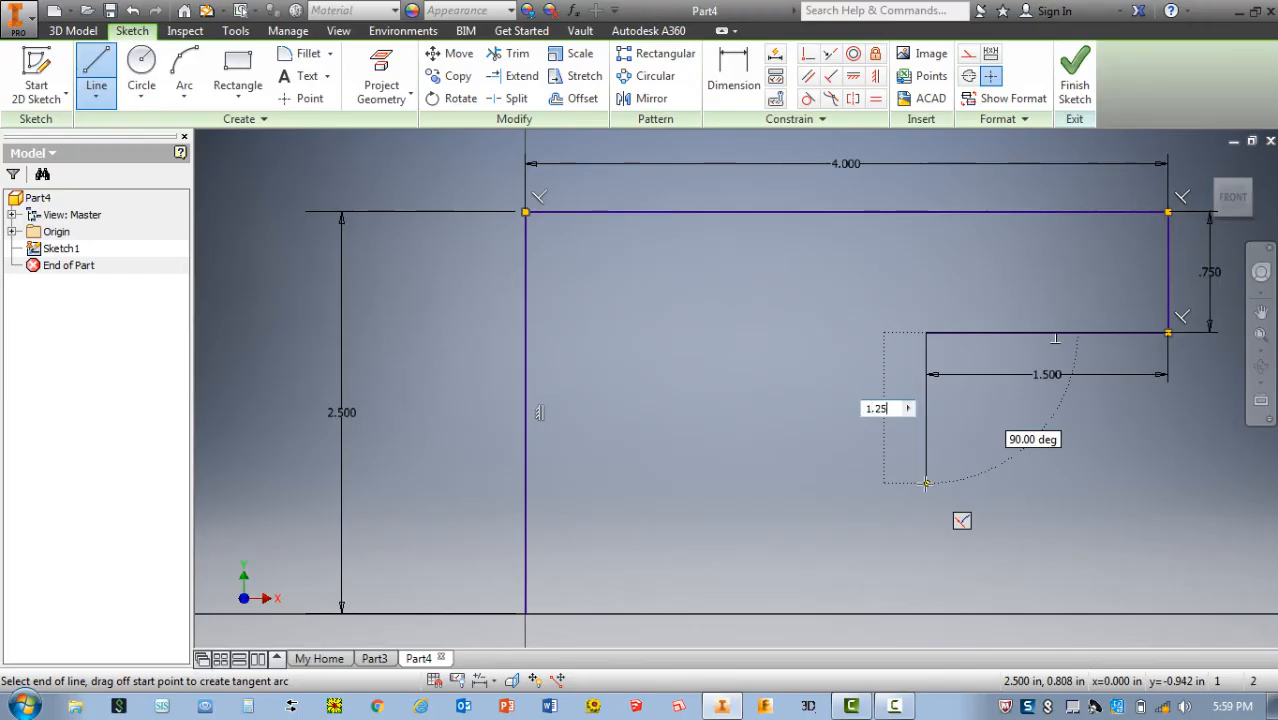
{"action": "key", "text": "Return"}
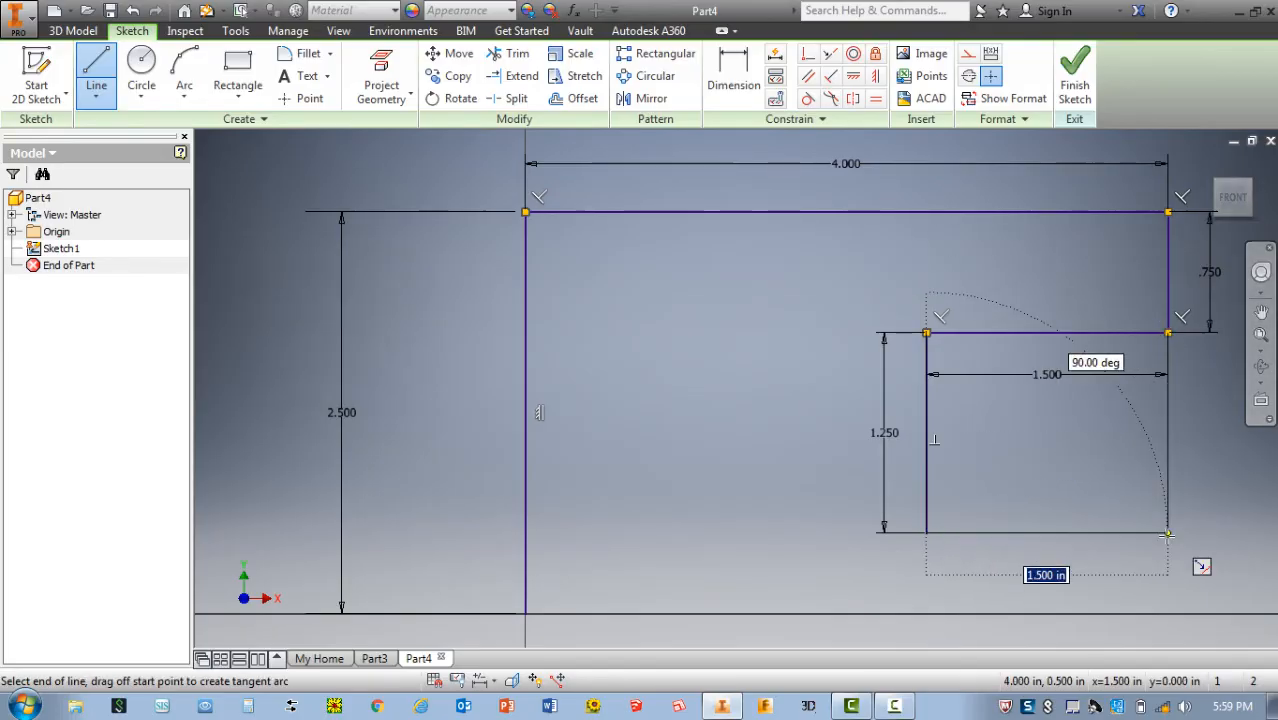
- Close the outline with a line right to align with the right end, one down to the origin's level and one back to the origin
{"action": "left_click", "coordinate": [1167, 534]}
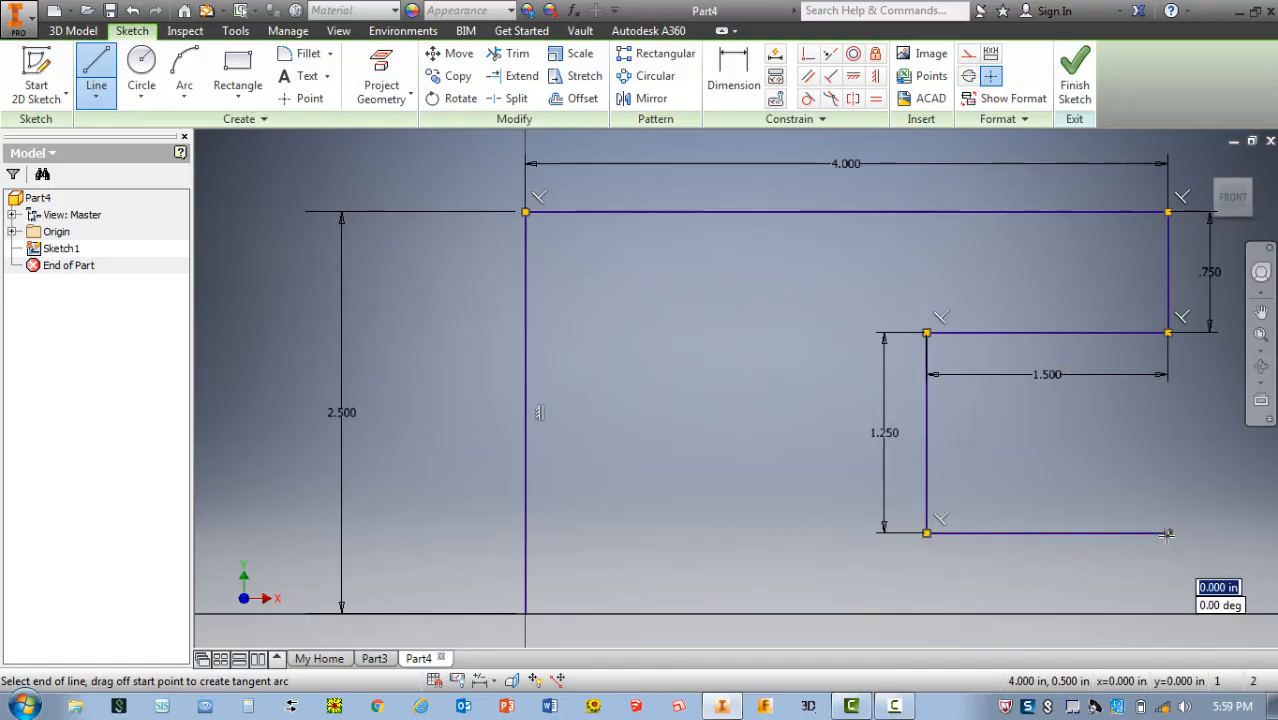
{"action": "left_click", "coordinate": [1167, 613]}
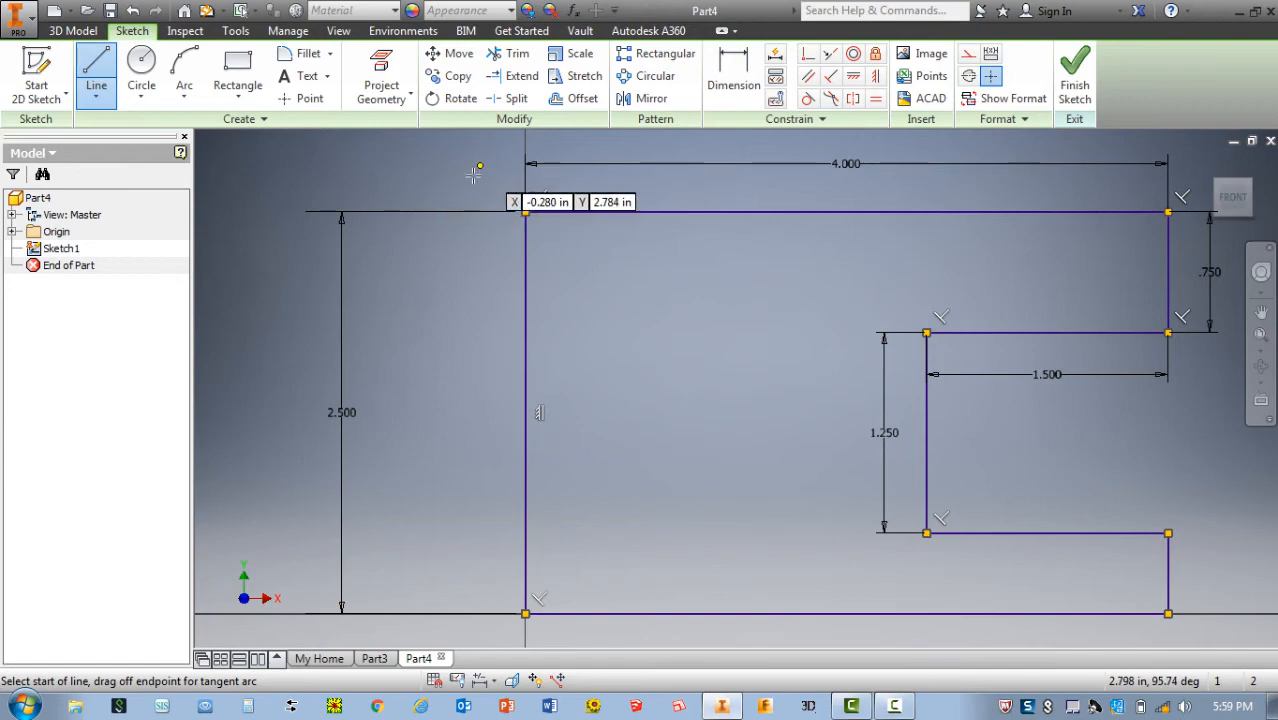
{"action": "key", "text": "Escape"}
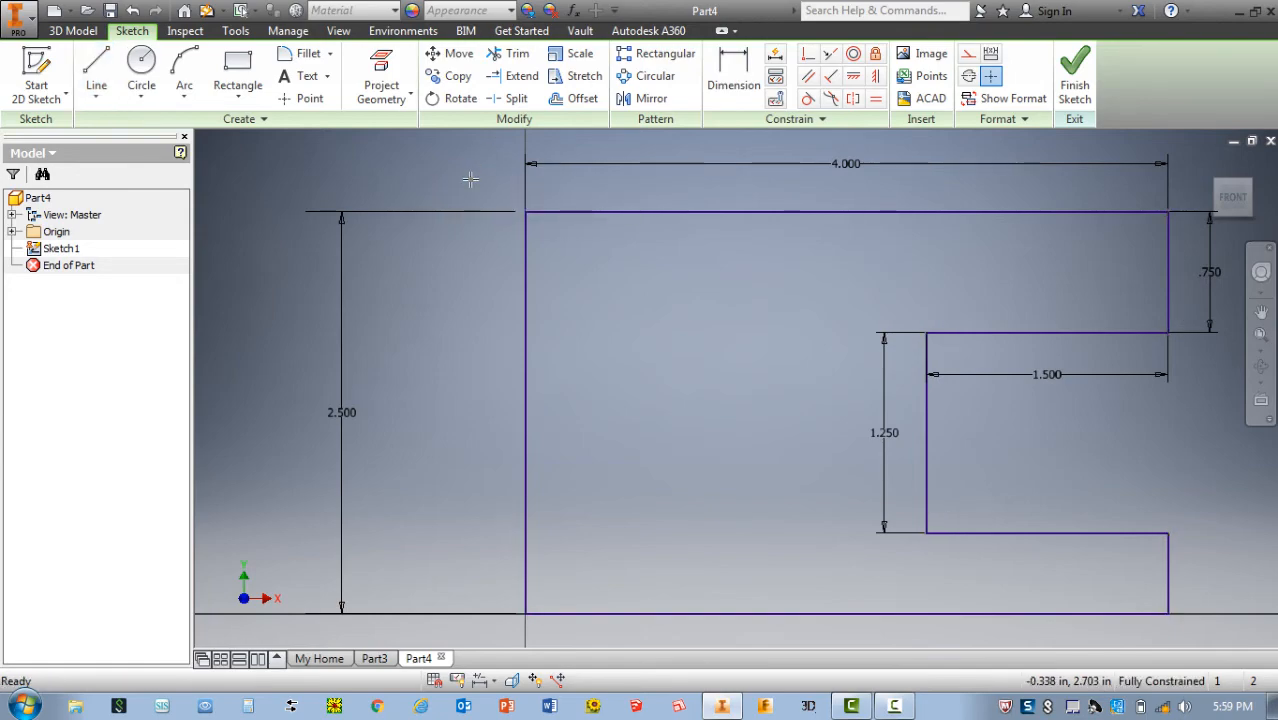
- Set the notch's vertical dimension to 1 in and finish the sketch, showing it in the isometric home view
{"action": "double_click", "coordinate": [883, 428]}
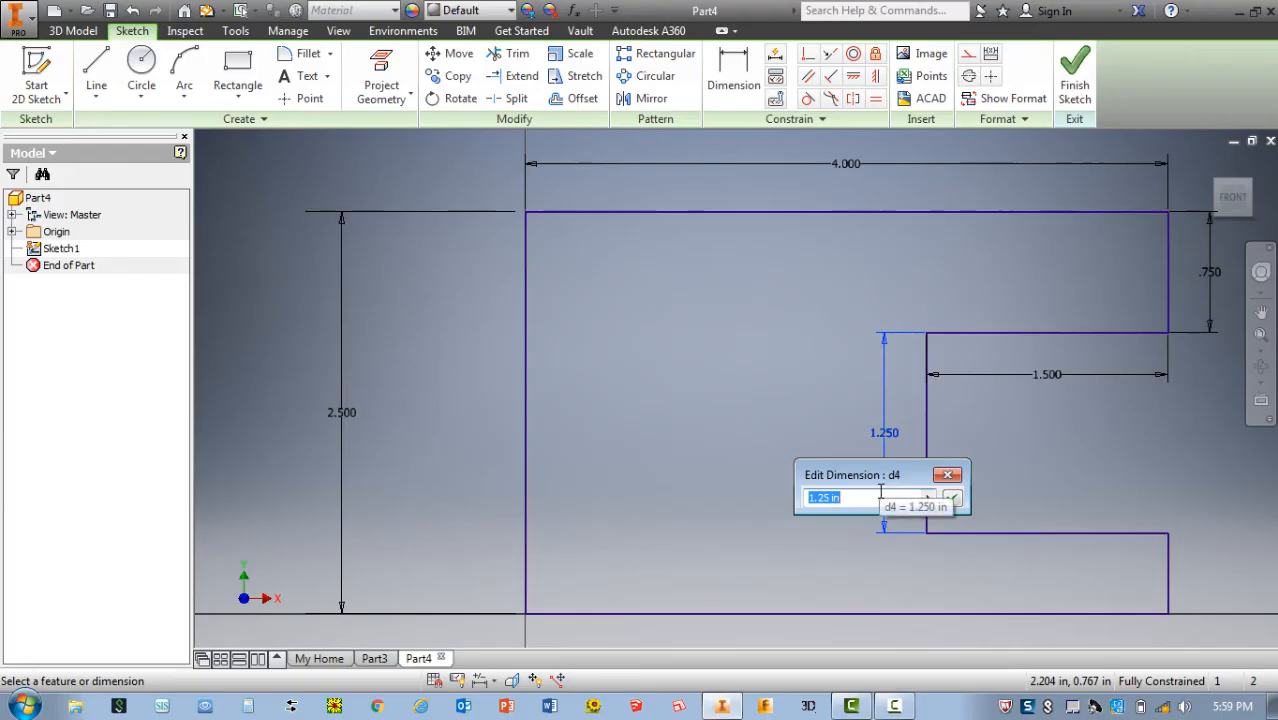
{"action": "type", "text": "1"}
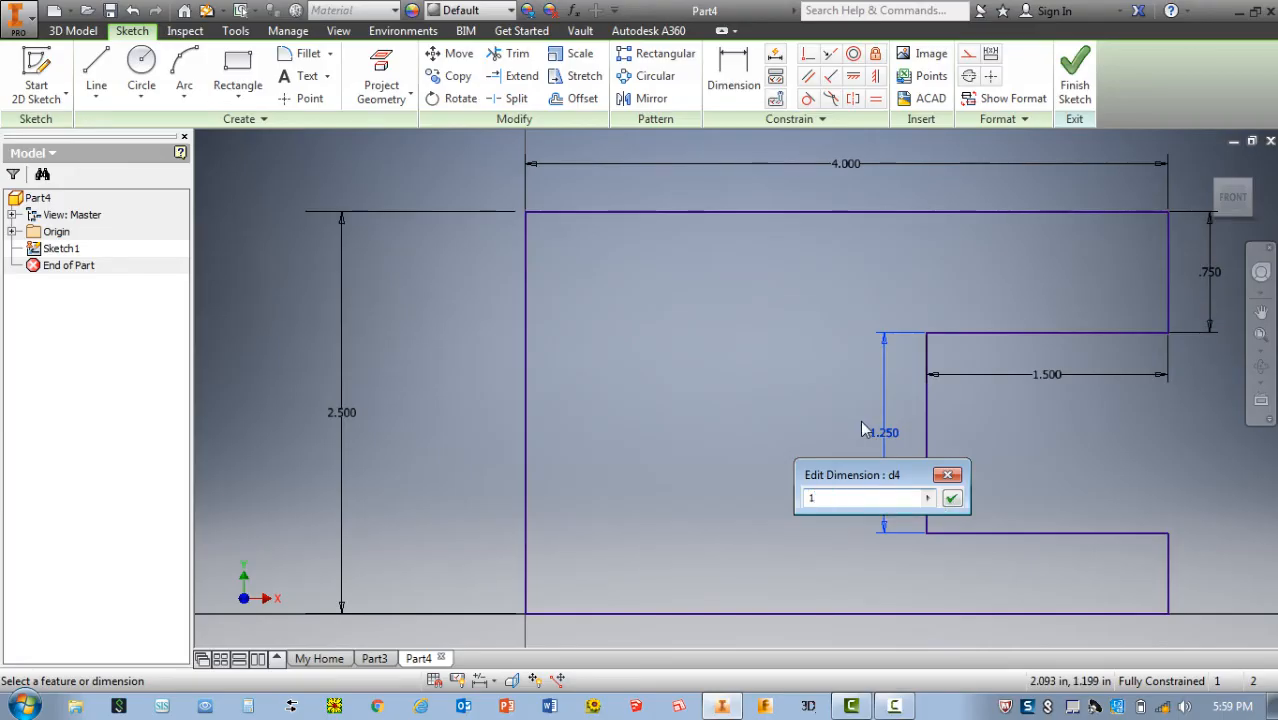
{"action": "left_click", "coordinate": [950, 500]}
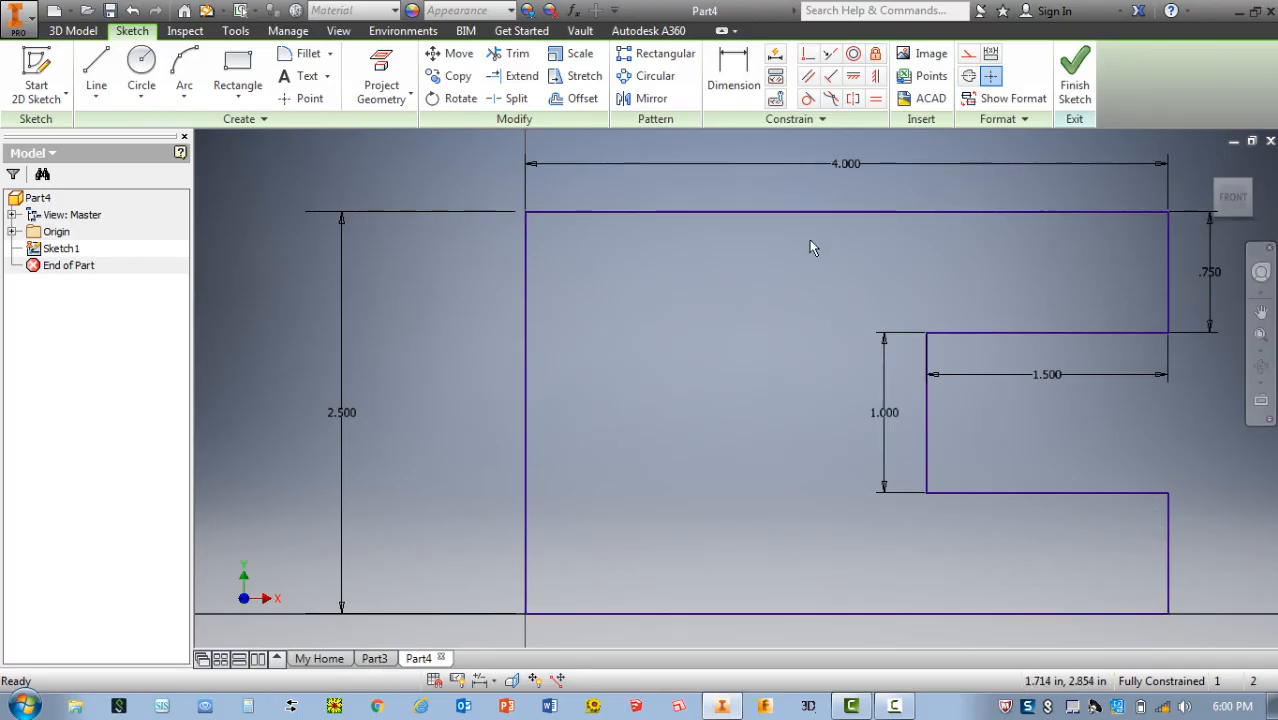
{"action": "left_click", "coordinate": [1078, 76]}
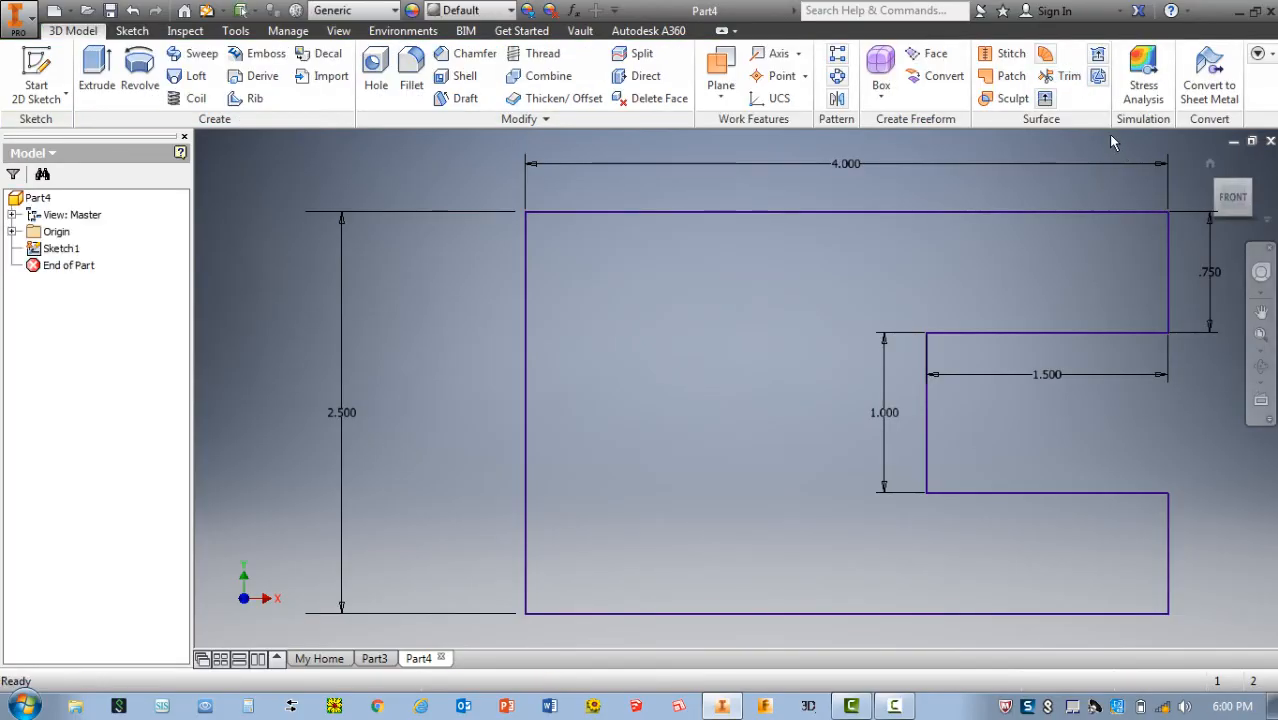
{"action": "left_click", "coordinate": [1210, 167]}
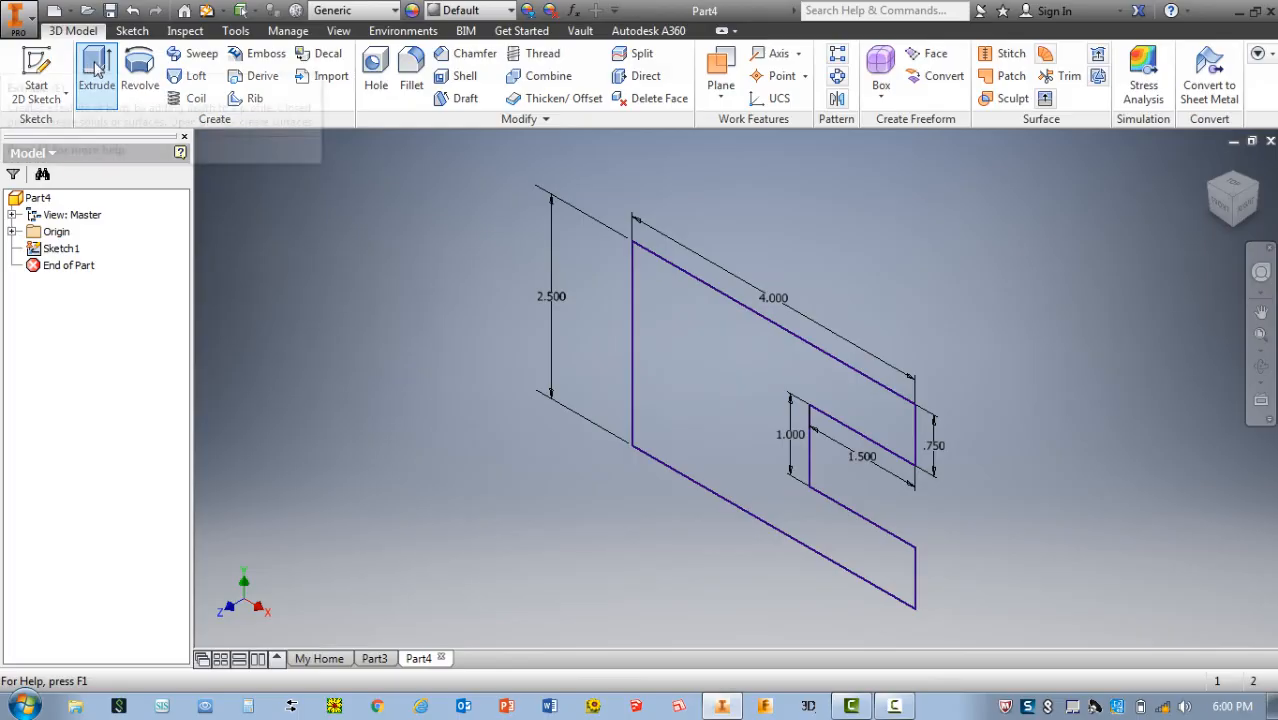
- Extrude the notched profile 1.5 in to the back side of the sketch plane as a solid and fit the part in view
{"action": "right_click", "coordinate": [381, 214]}
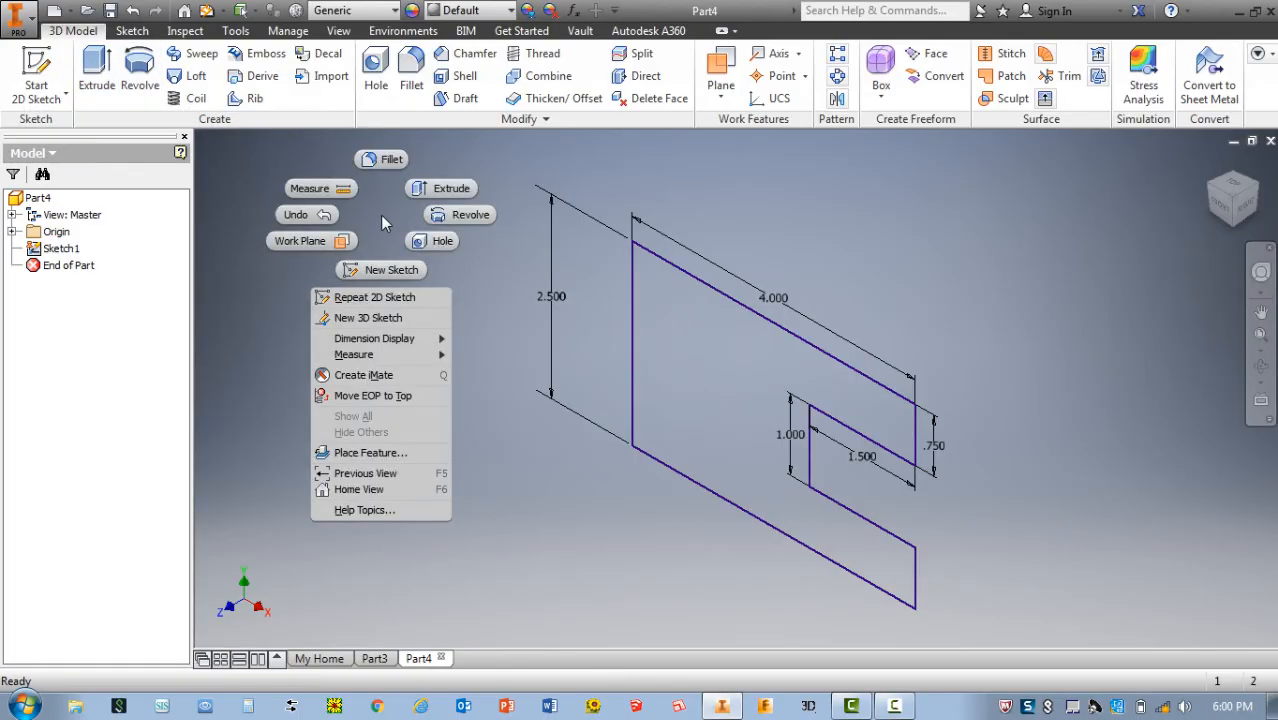
{"action": "left_click", "coordinate": [451, 188]}
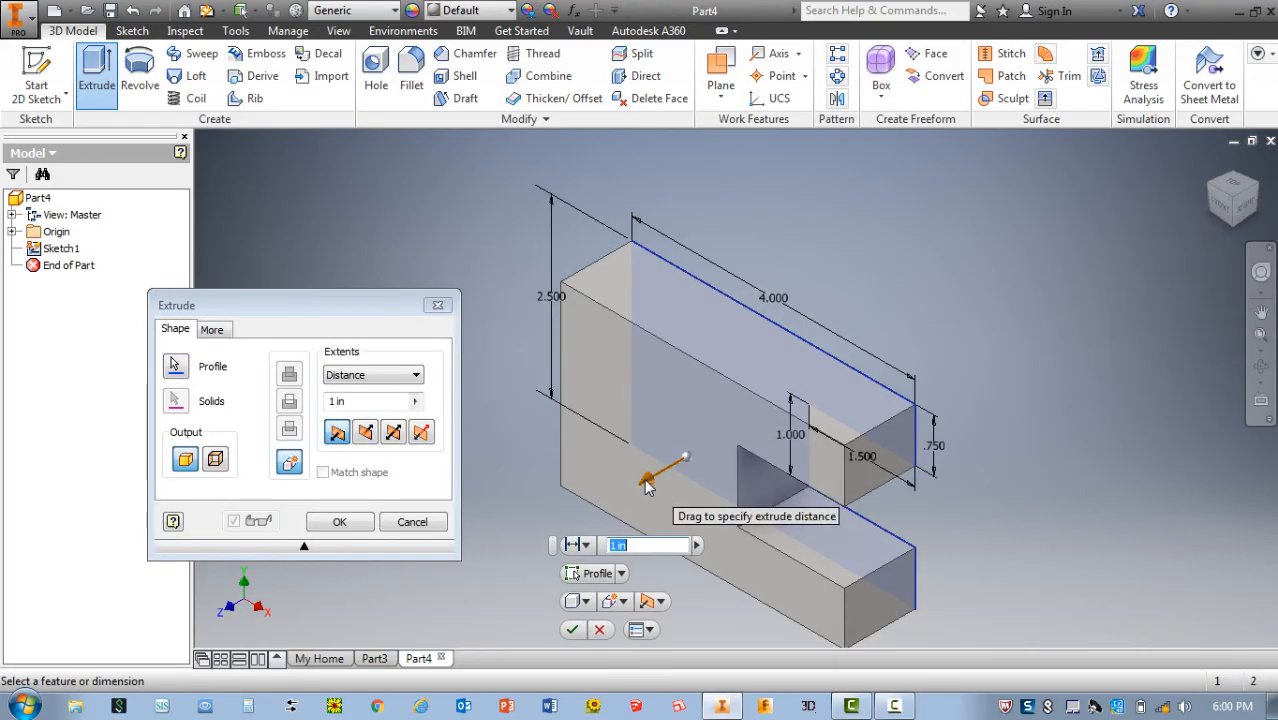
{"action": "left_click_drag", "start_coordinate": [646, 486], "coordinate": [910, 342]}
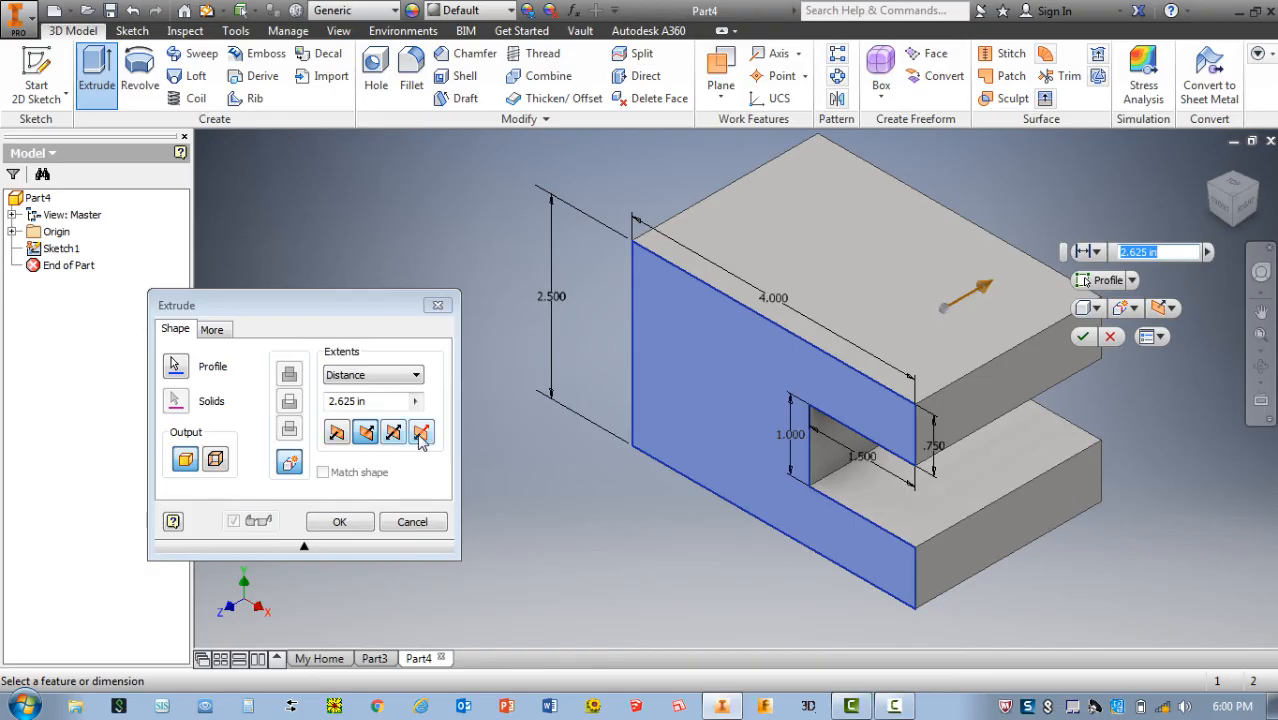
{"action": "left_click", "coordinate": [337, 434]}
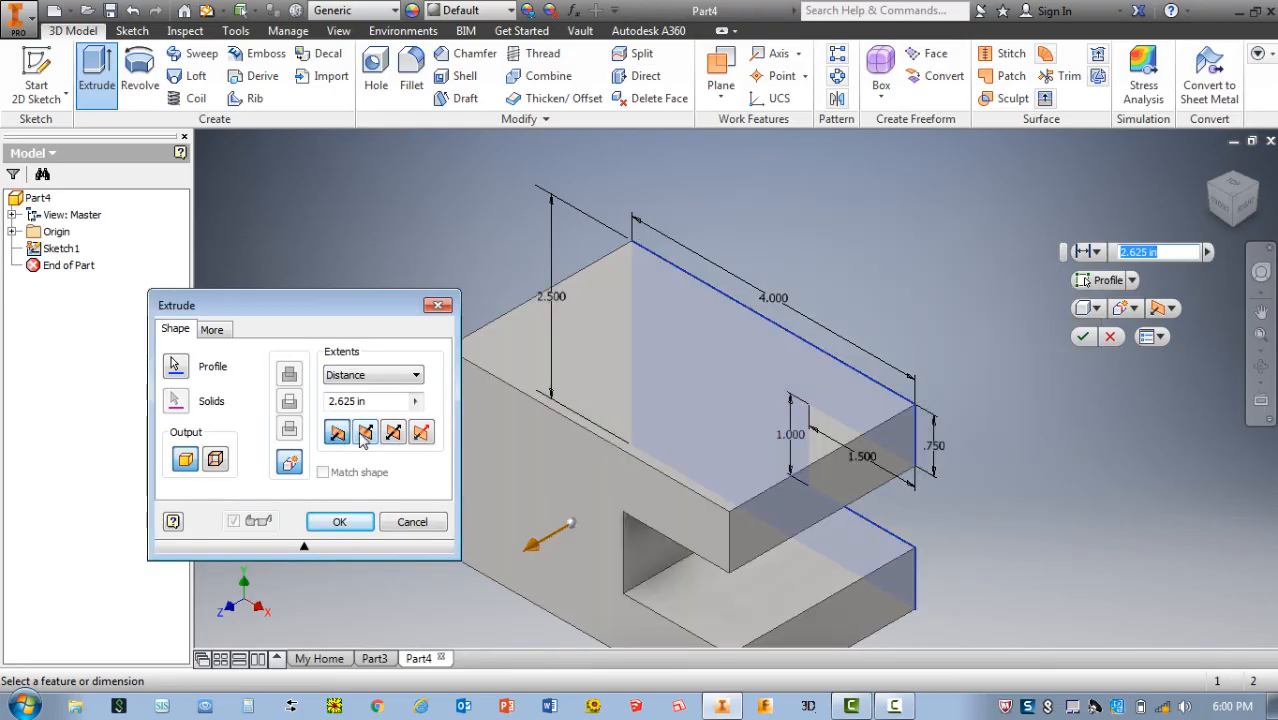
{"action": "left_click", "coordinate": [365, 434]}
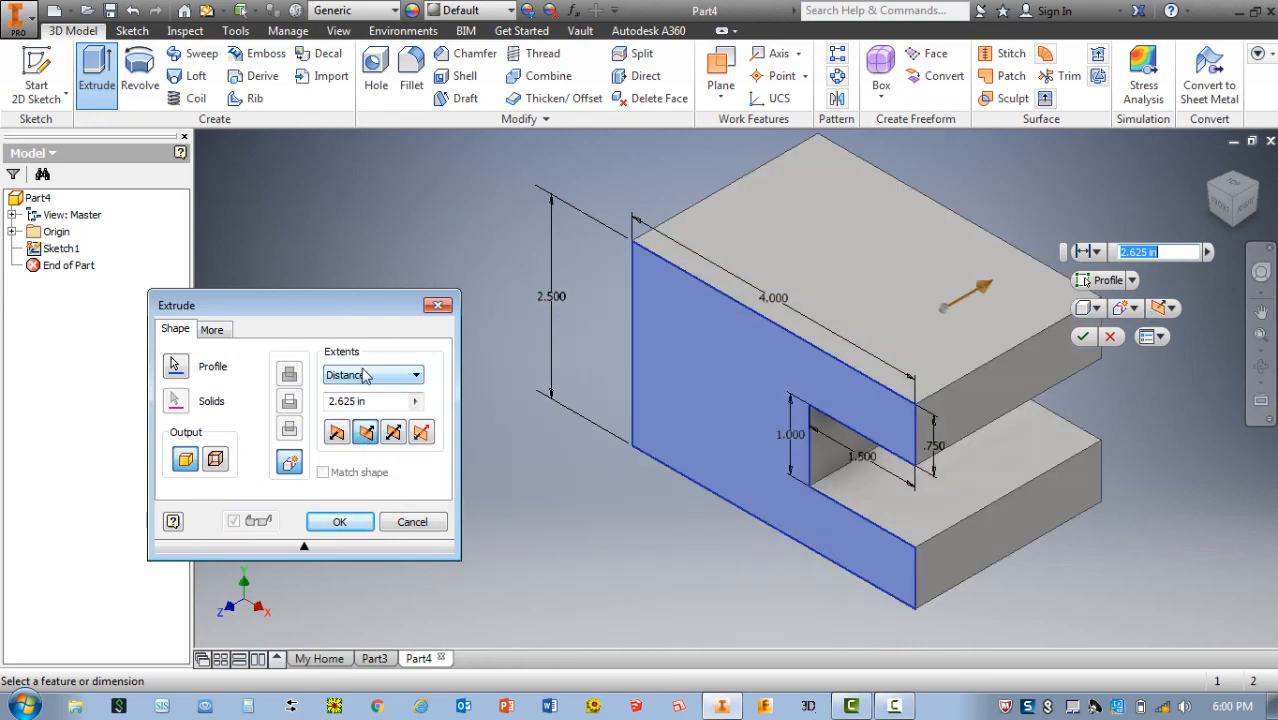
{"action": "left_click", "coordinate": [374, 403]}
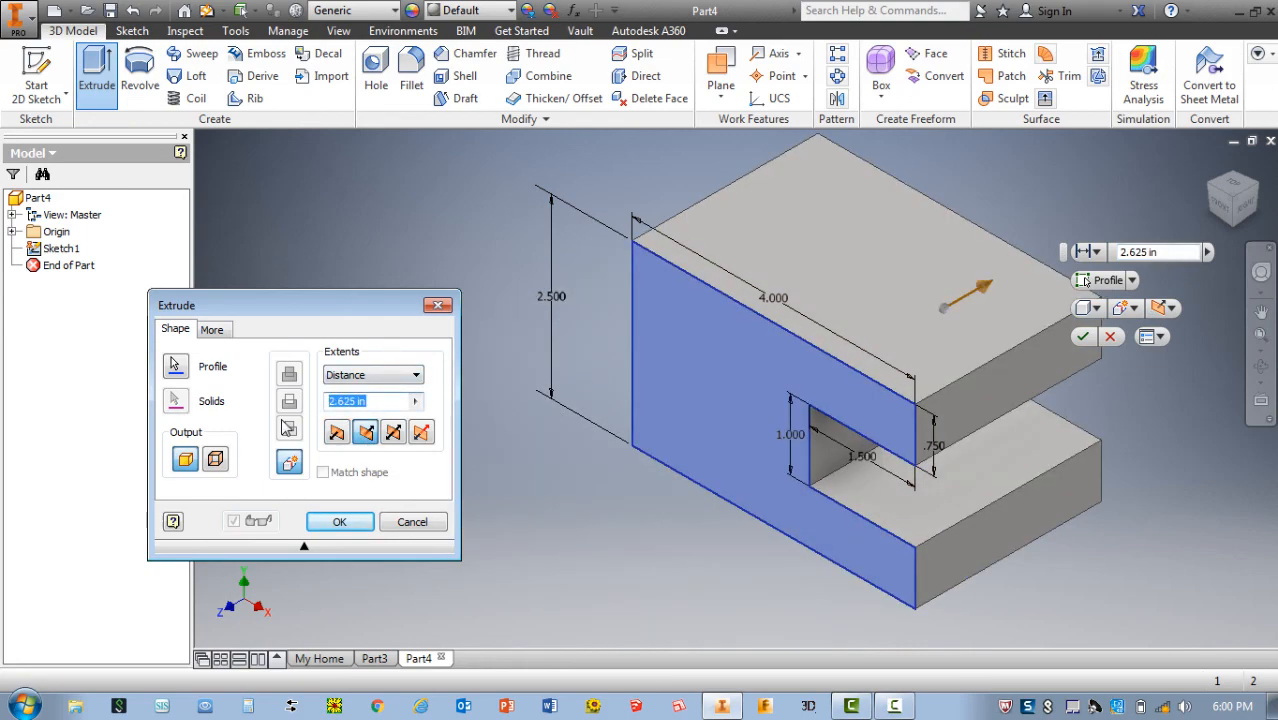
{"action": "type", "text": "1.5"}
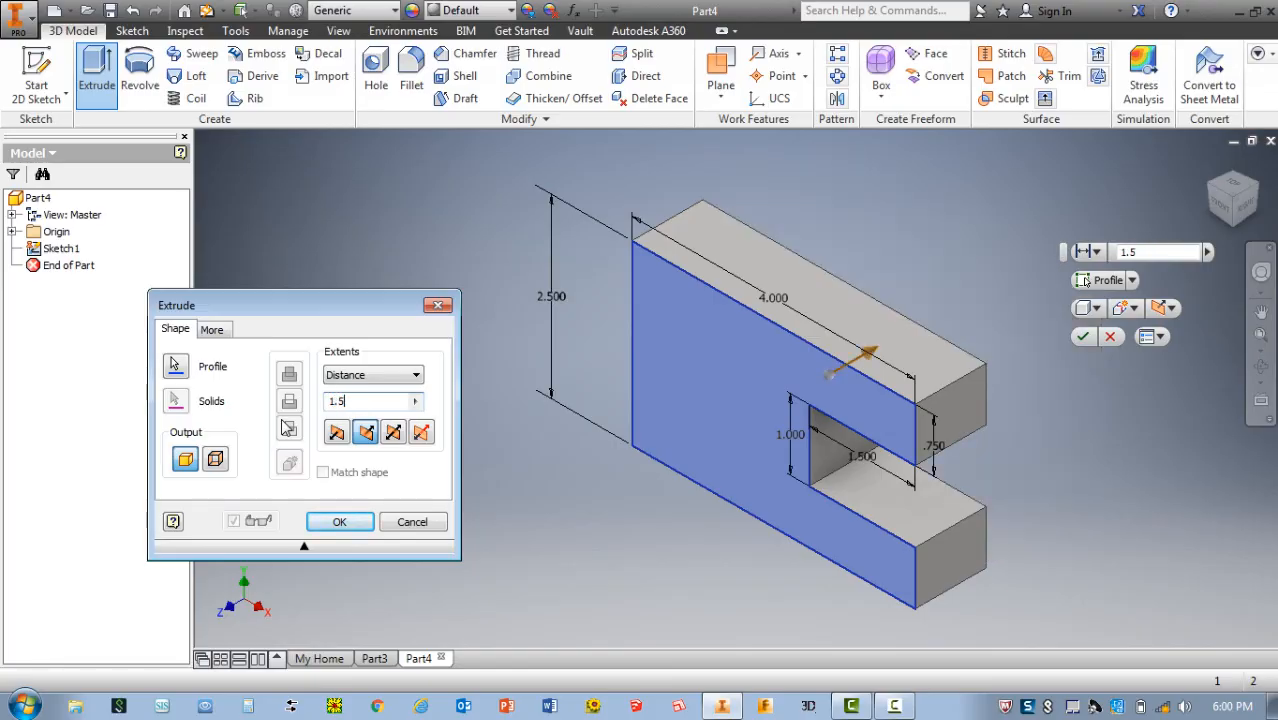
{"action": "left_click", "coordinate": [360, 526]}
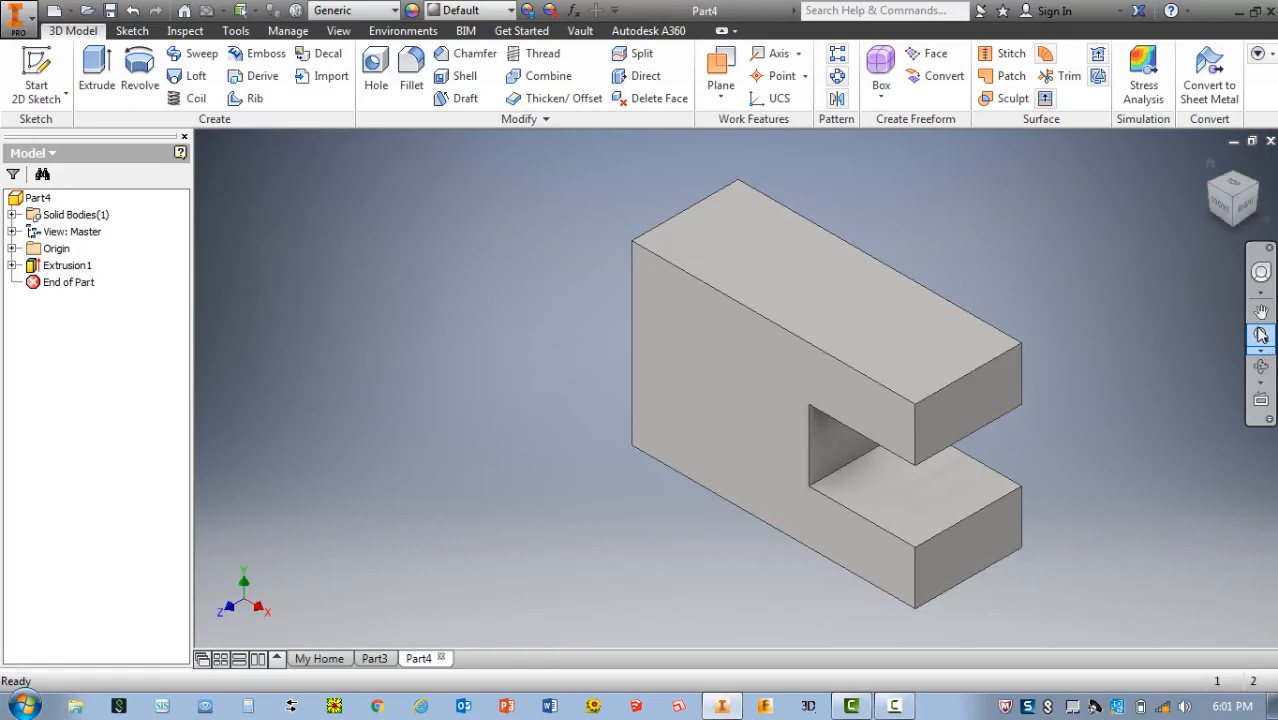
{"action": "left_click", "coordinate": [1261, 337]}
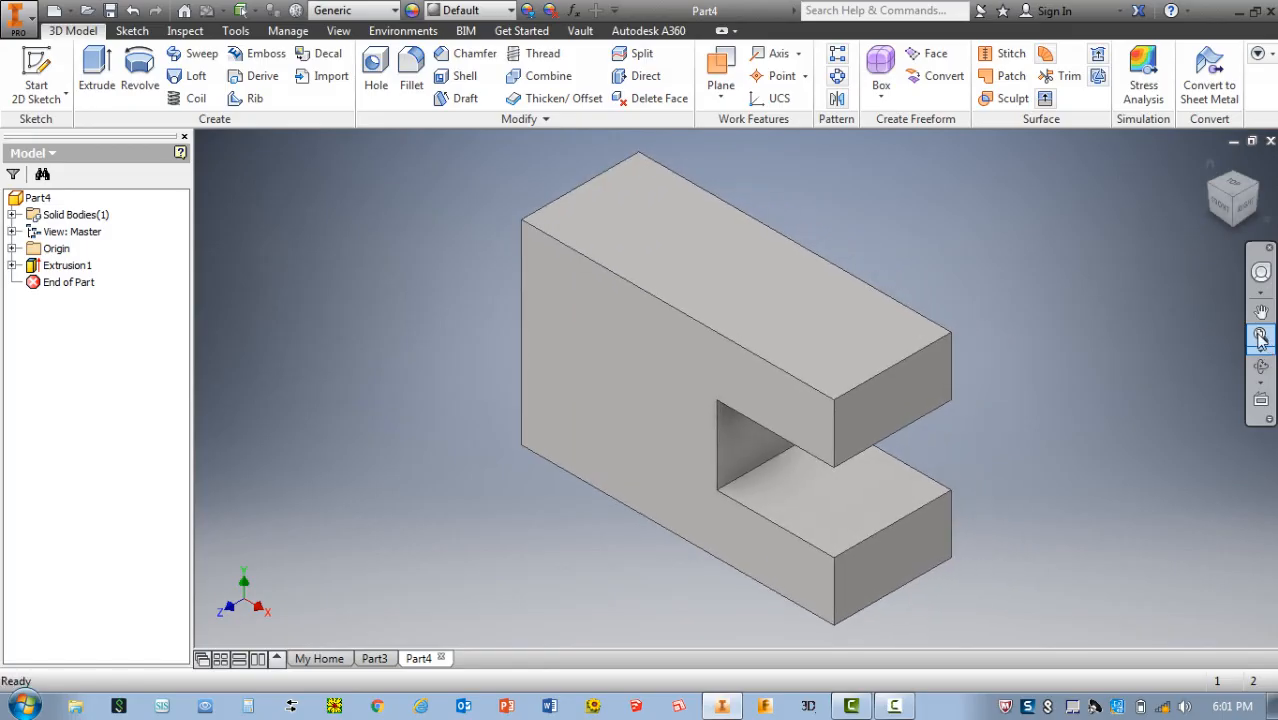